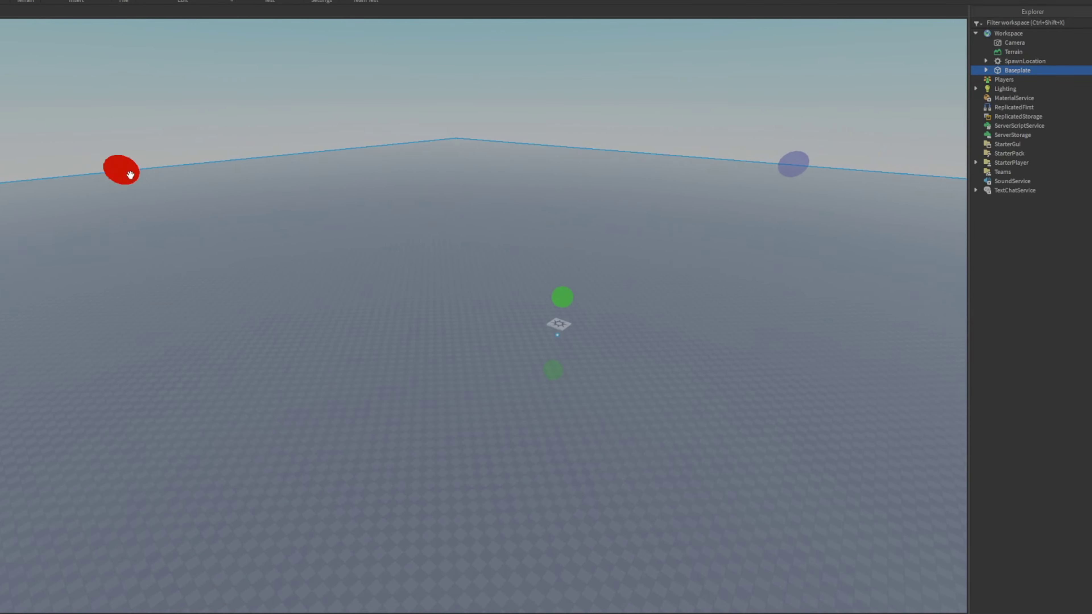
- Scale the baseplate down along both horizontal axes to a small platform around the spawn location
drag(128, 175, 351, 297)
right_drag(351, 297, 354, 294)
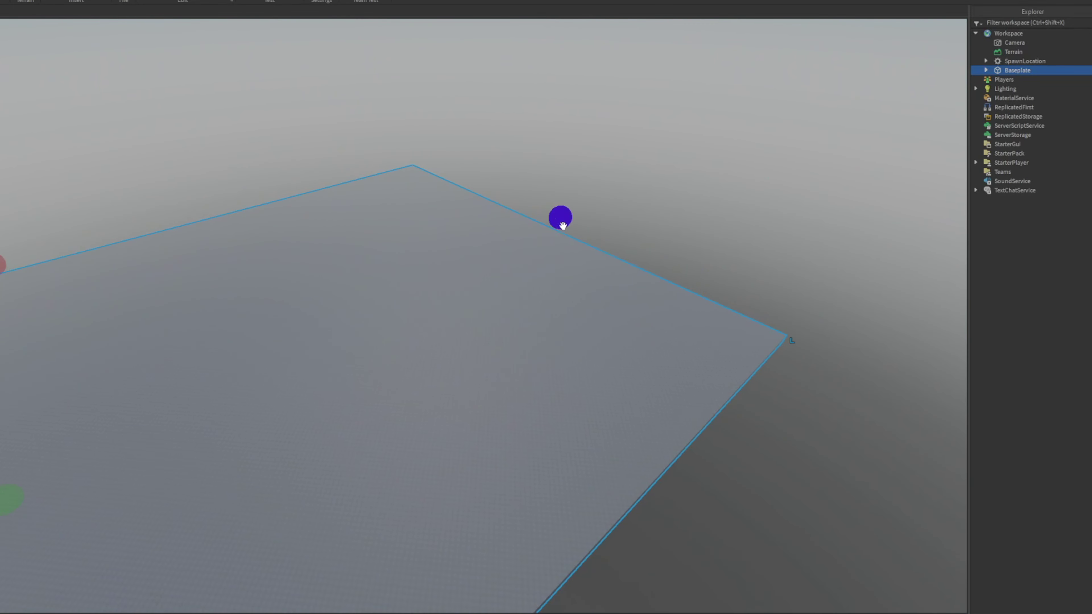
drag(561, 222, 293, 307)
right_drag(292, 308, 274, 348)
drag(214, 254, 176, 267)
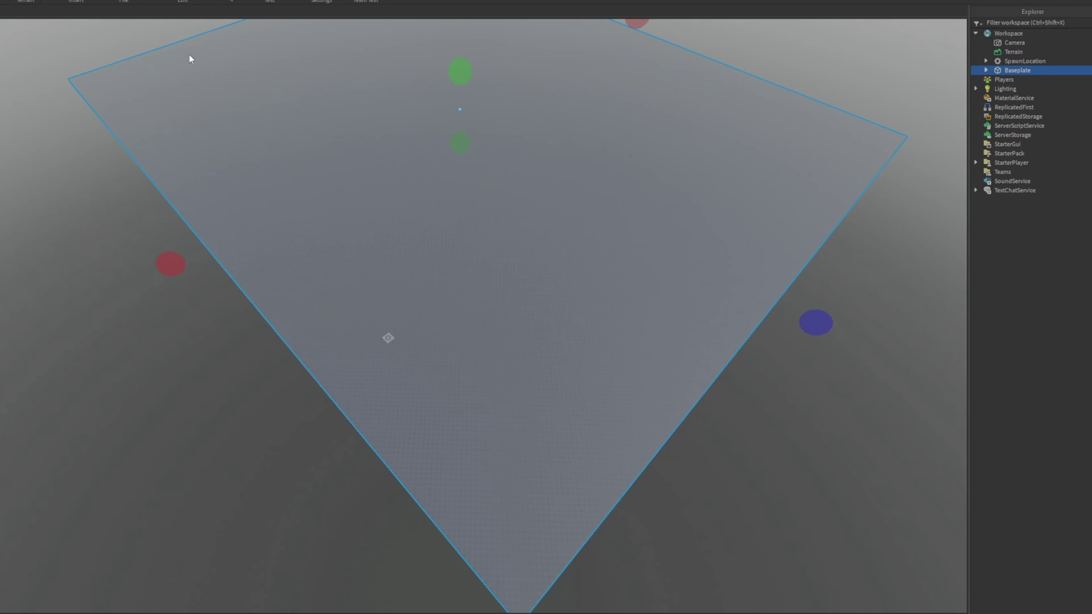
right_drag(248, 109, 248, 109)
drag(297, 174, 451, 308)
right_drag(673, 254, 261, 363)
drag(307, 437, 295, 453)
drag(373, 319, 361, 340)
drag(402, 429, 393, 426)
scroll(384, 423, up, 10)
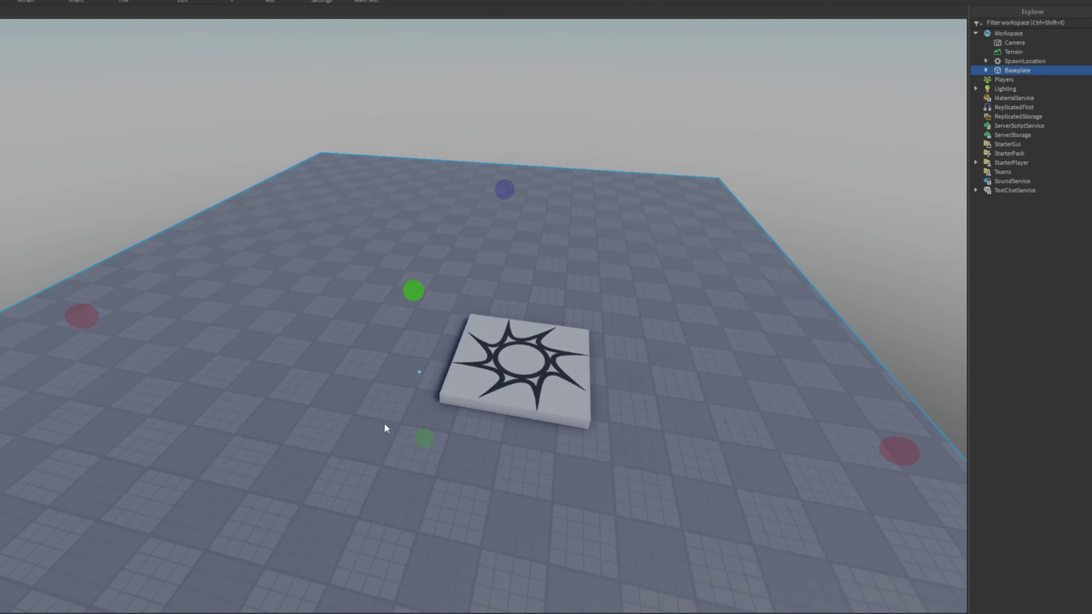
- Duplicate the shrunken baseplate and move the copy away along the red axis, leaving a wide gap between the platforms
right_drag(385, 423, 437, 398)
click(437, 398)
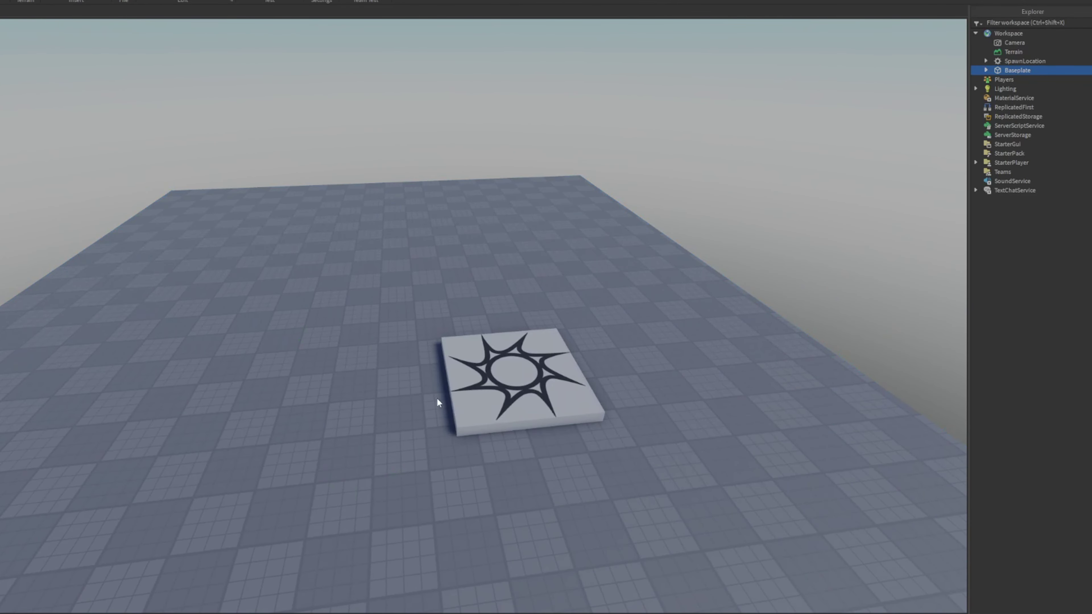
key(s)
key(d)
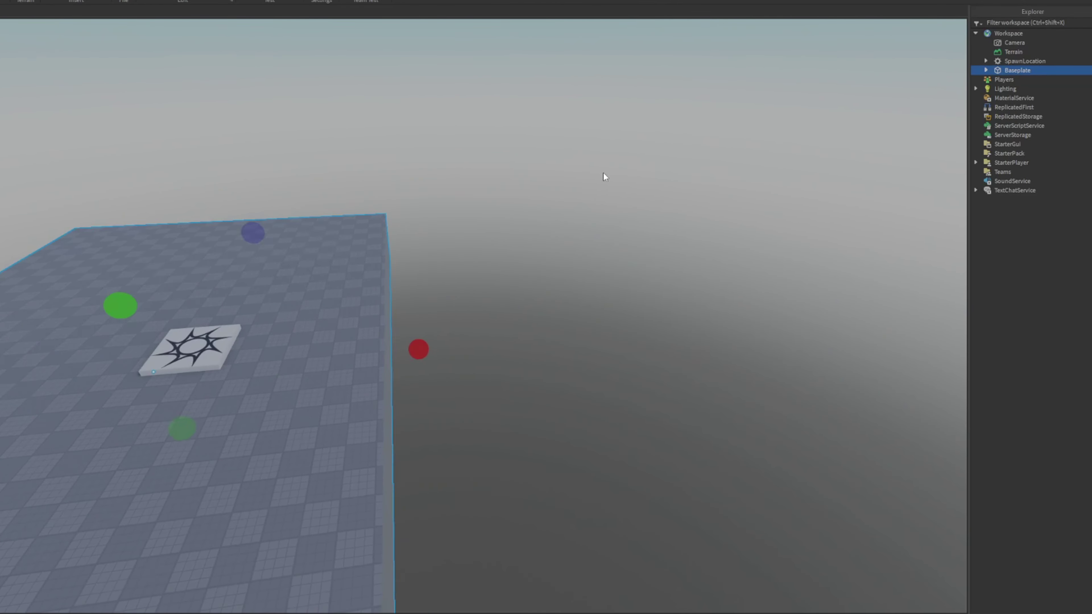
scroll(603, 177, down, 10)
key(ctrl+2)
key(ctrl+d)
drag(434, 329, 956, 341)
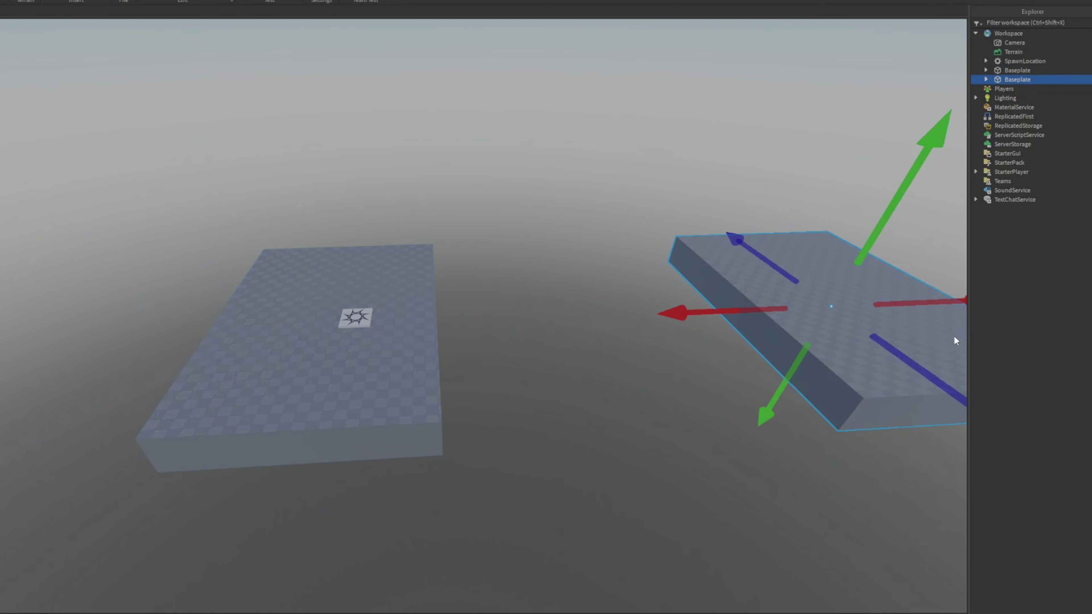
- Scale the duplicated baseplate up horizontally to about 271 × 16 × 239 studs
right_drag(955, 337, 448, 286)
click(79, 1)
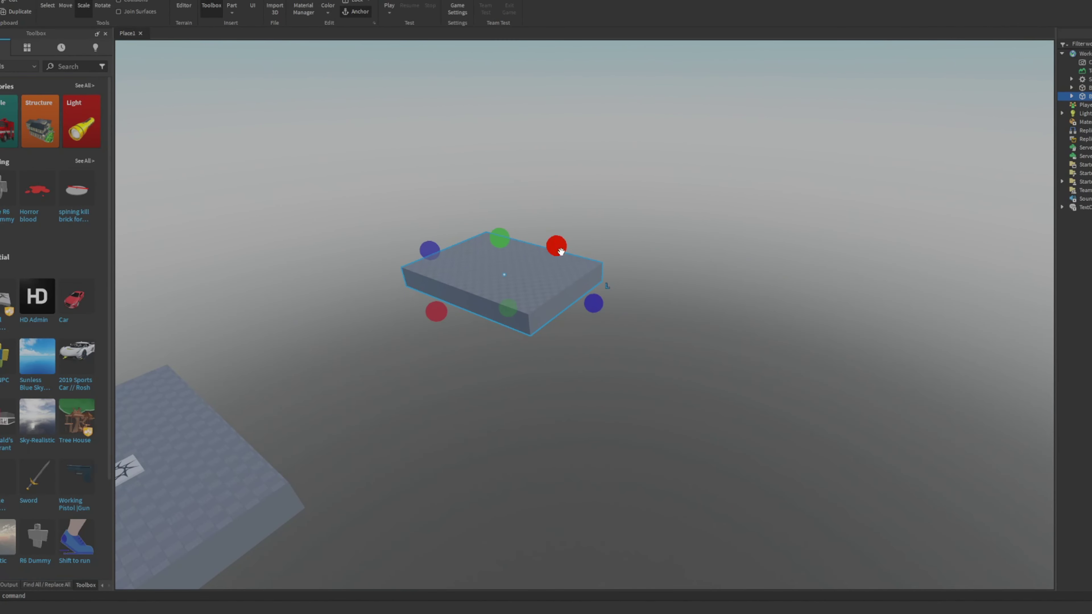
drag(552, 243, 594, 219)
drag(624, 284, 698, 317)
drag(469, 234, 434, 227)
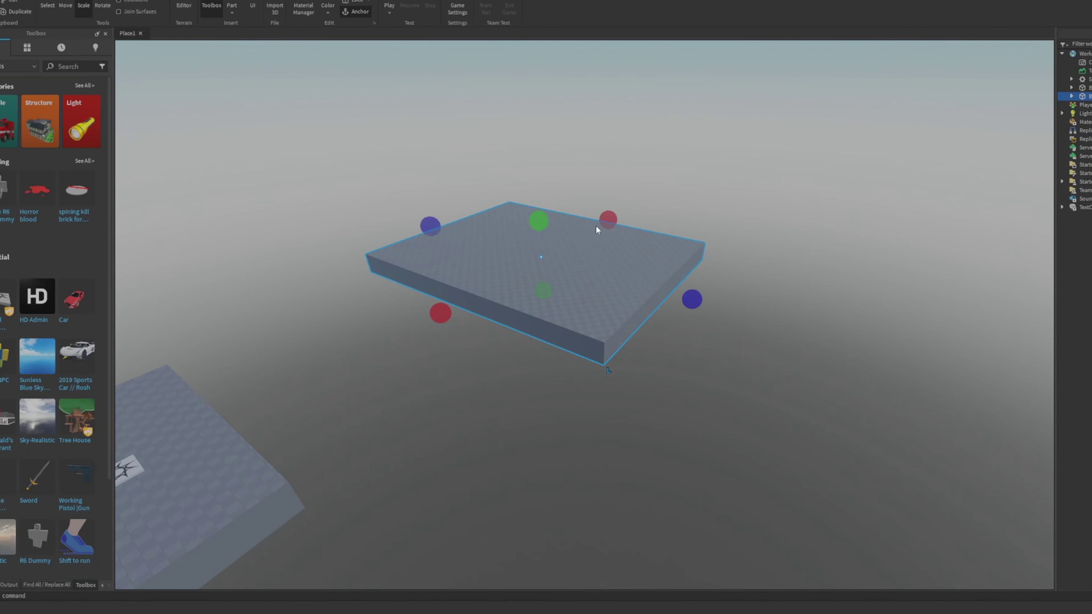
drag(596, 229, 621, 244)
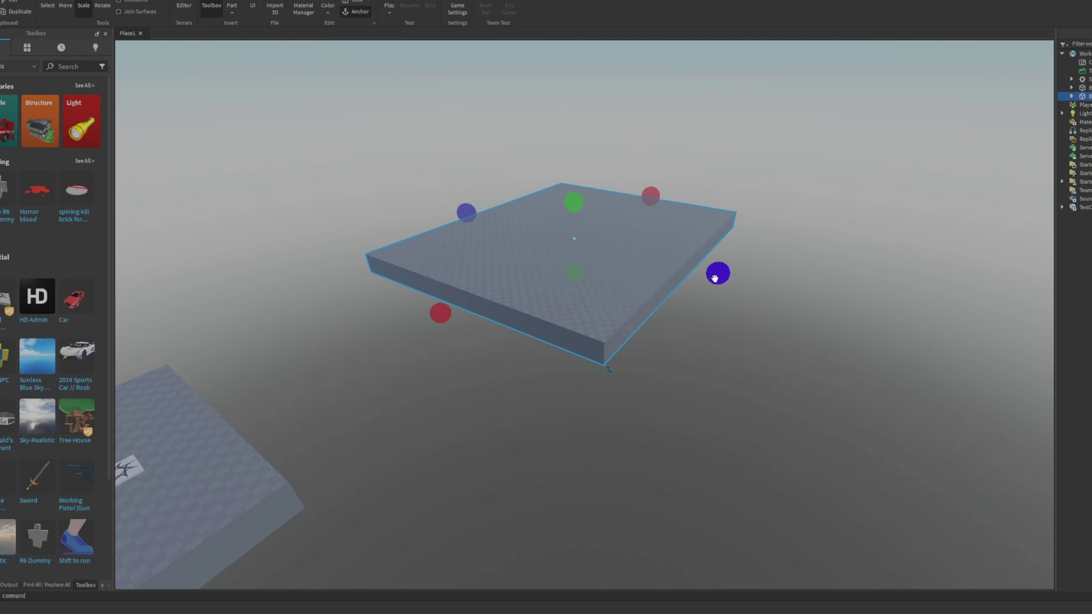
drag(715, 278, 737, 281)
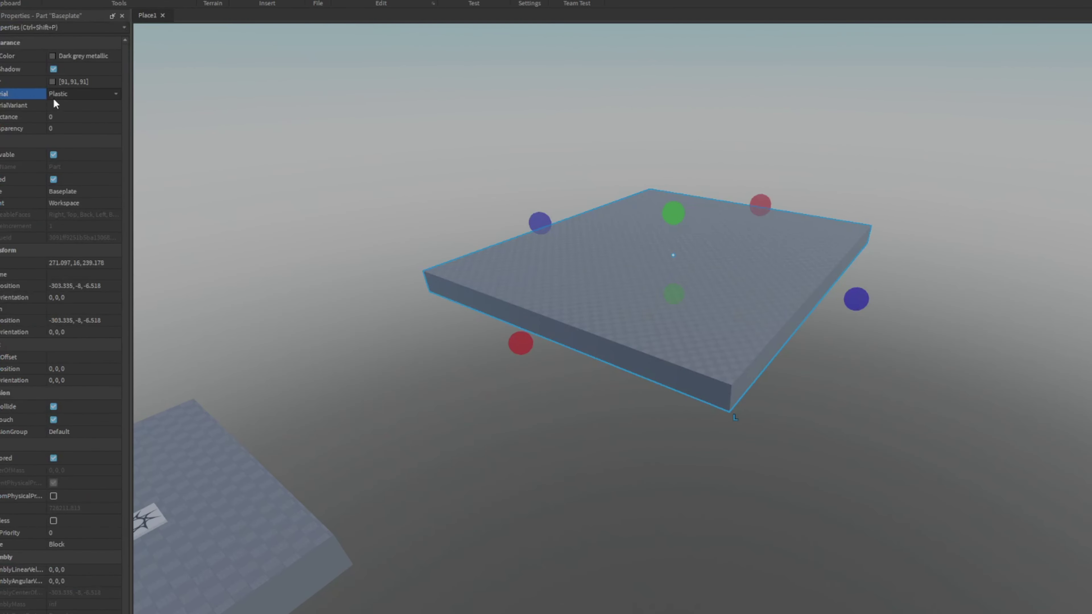
- Set the enlarged baseplate's material to Grass and its color to dark green, RGB 49, 91, 20
click(53, 99)
scroll(78, 132, down, 5)
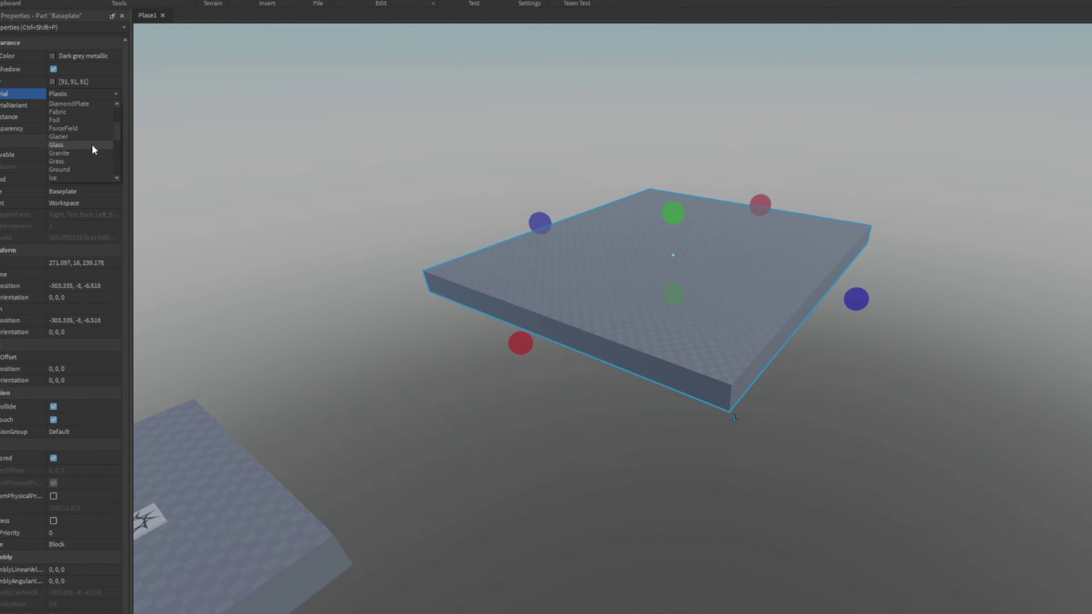
click(60, 136)
click(52, 82)
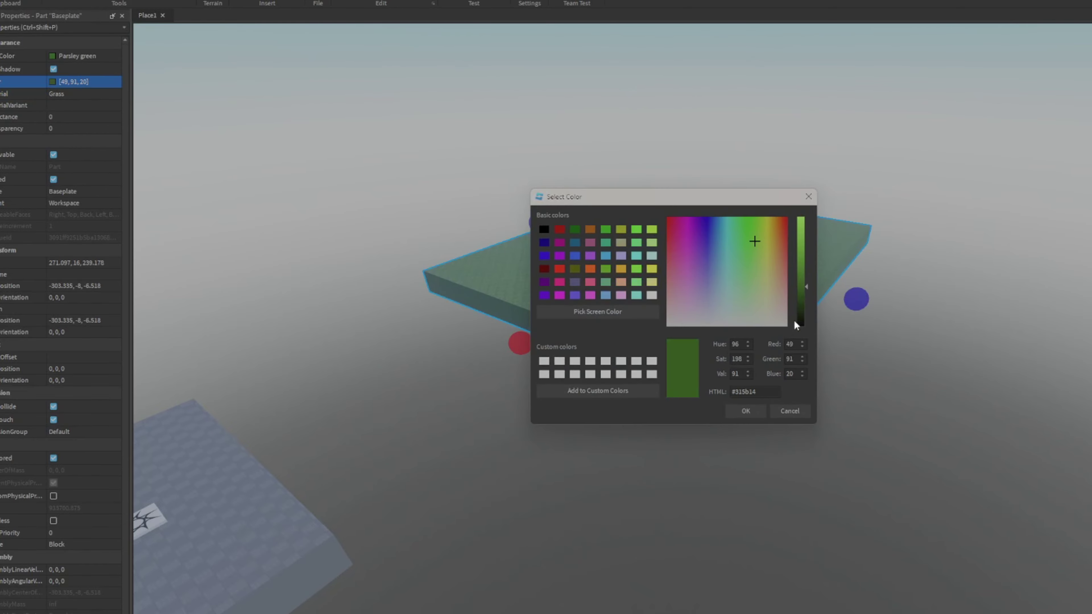
click(764, 413)
- Insert a new part on the grass platform and rename it TPPart
scroll(649, 296, up, 10)
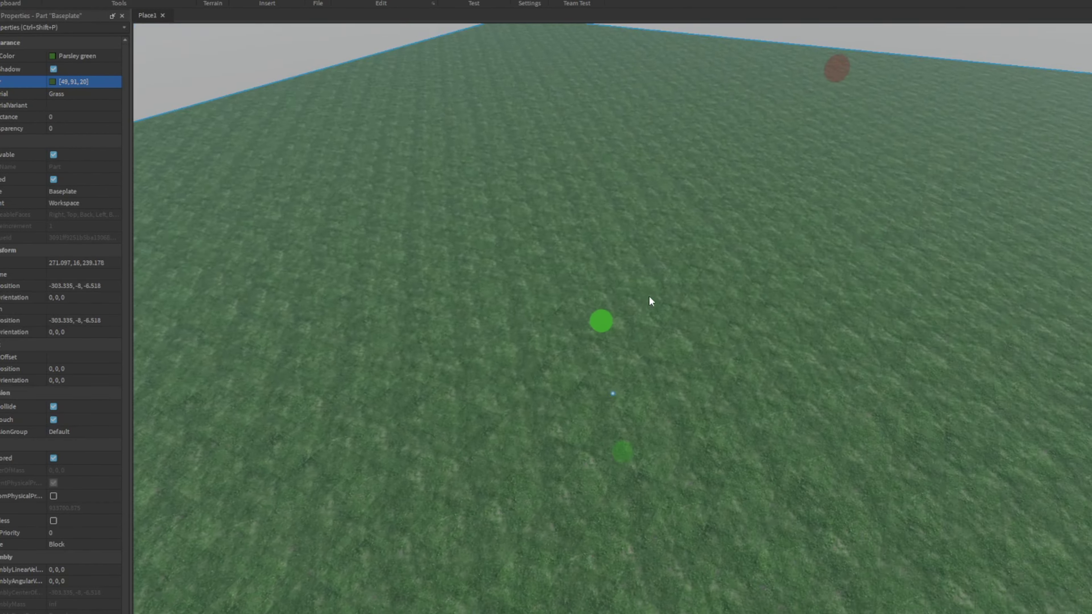
right_drag(649, 296, 486, 123)
click(461, 120)
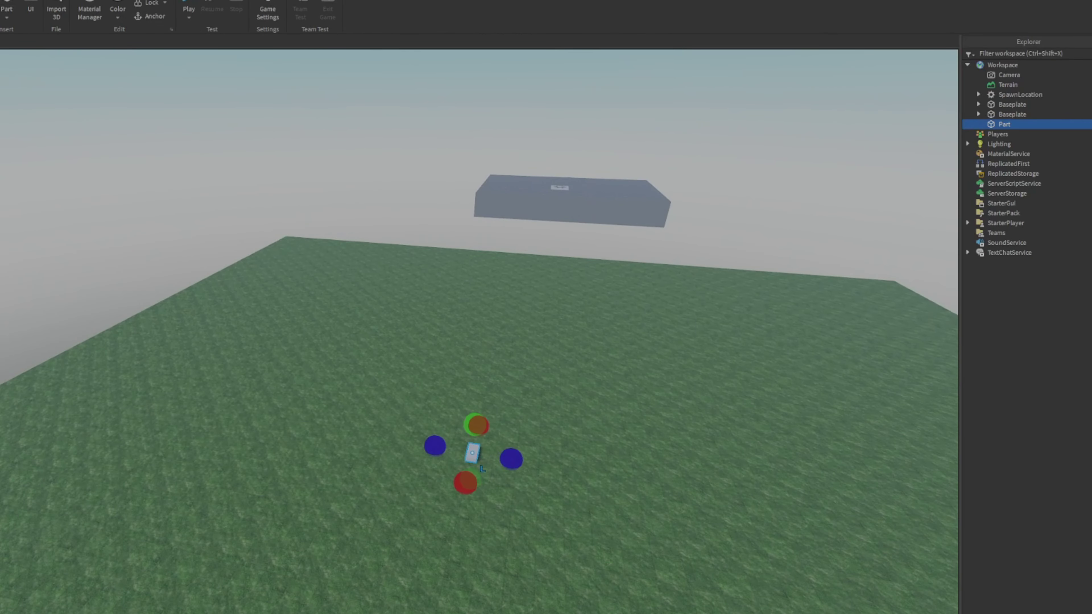
right_click(997, 130)
right_click(998, 124)
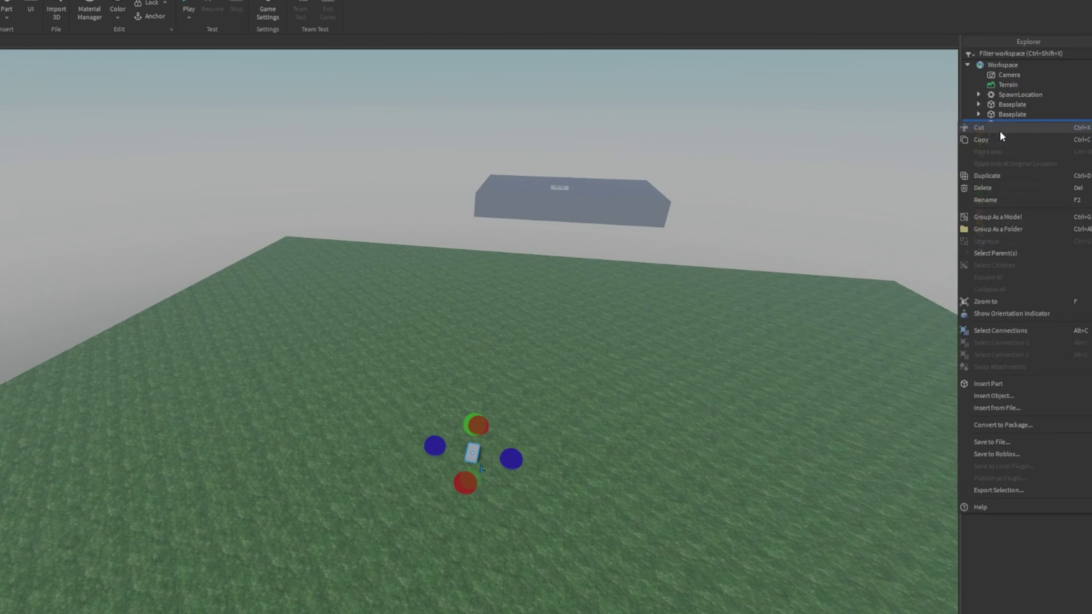
click(987, 200)
text(TPPart)
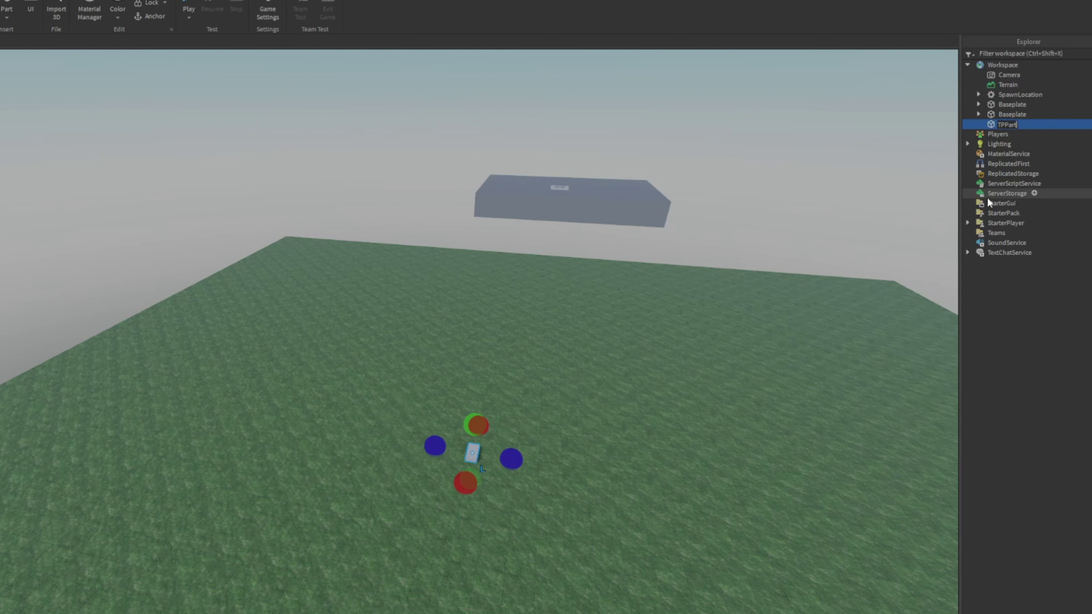
- Raise TPPart above the grass surface and shift it toward the side of the platform facing away from the spawn platform
key(ctrl+2)
drag(481, 352, 502, 248)
key(s)
key(a)
drag(642, 299, 824, 419)
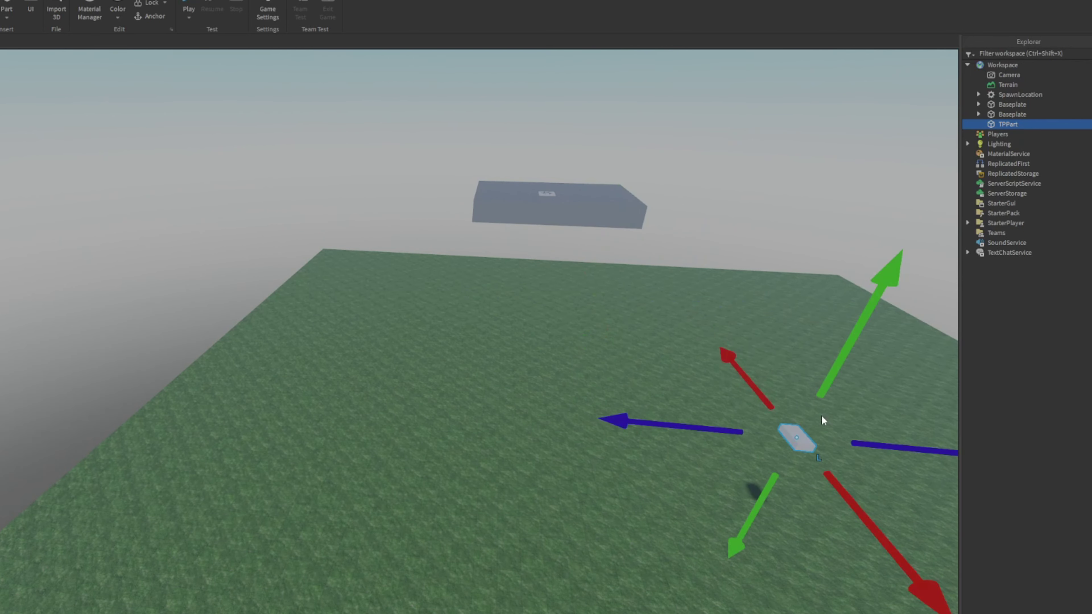
- Make TPPart invisible with transparency 1, anchor it, and disable its collision
text(1)
key(Return)
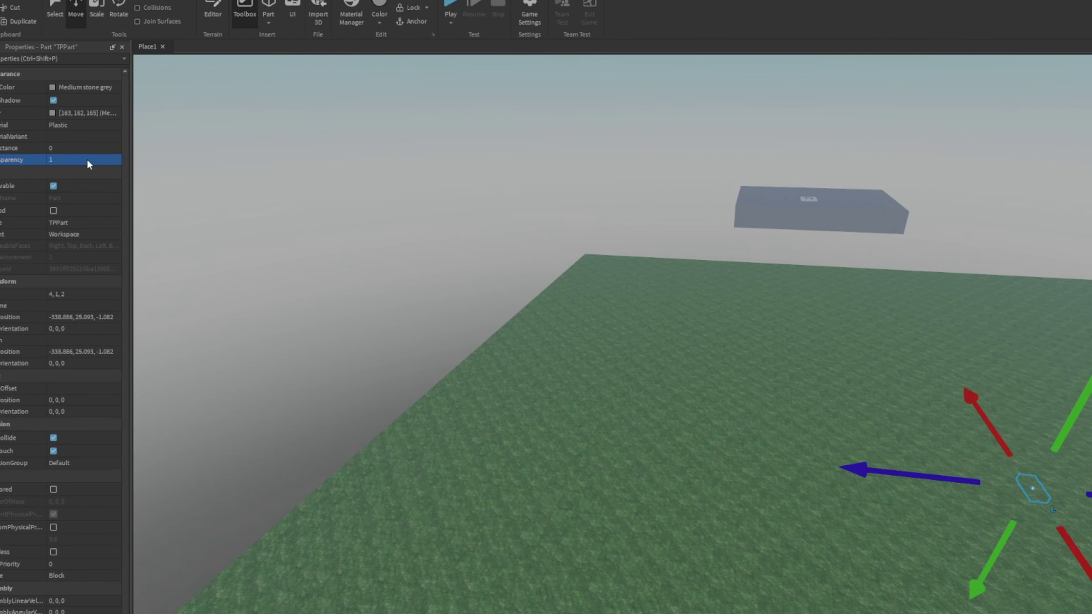
click(55, 440)
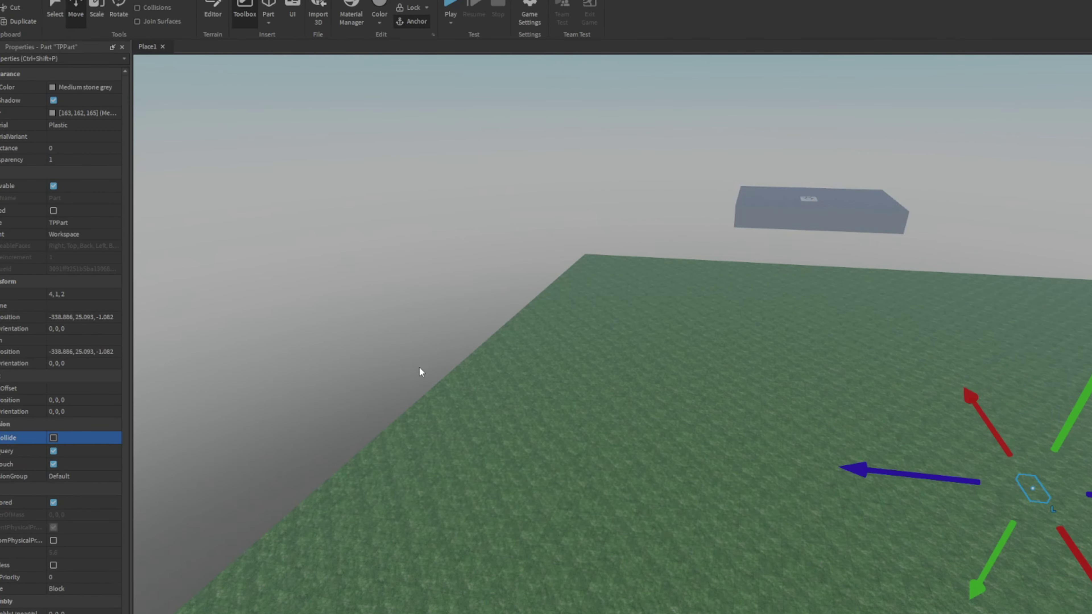
- Insert another part on the spawn platform and move it to hover just above and beside the spawn location
right_drag(419, 366, 537, 340)
click(782, 213)
right_drag(782, 214, 477, 337)
scroll(477, 338, down, 3)
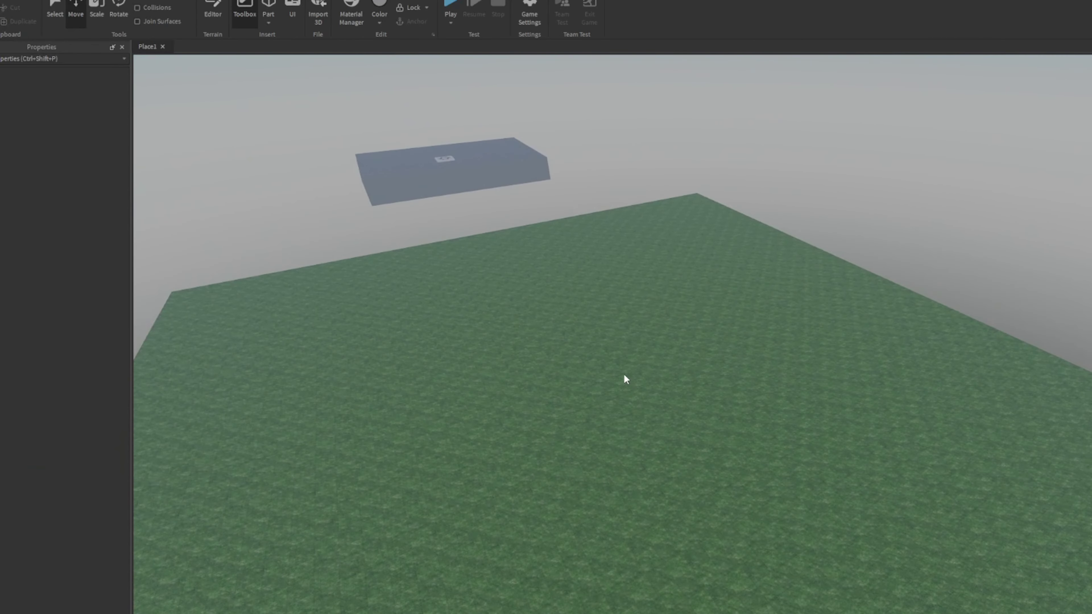
right_drag(624, 373, 524, 237)
scroll(623, 344, up, 8)
scroll(623, 342, down, 4)
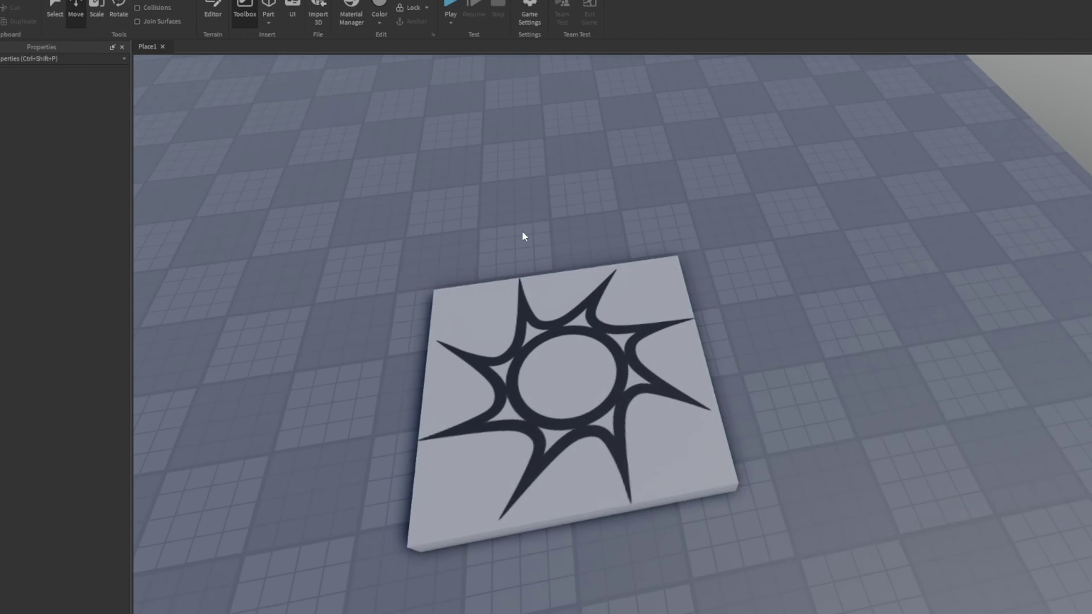
click(267, 8)
drag(635, 377, 490, 396)
drag(538, 306, 451, 77)
drag(578, 200, 640, 190)
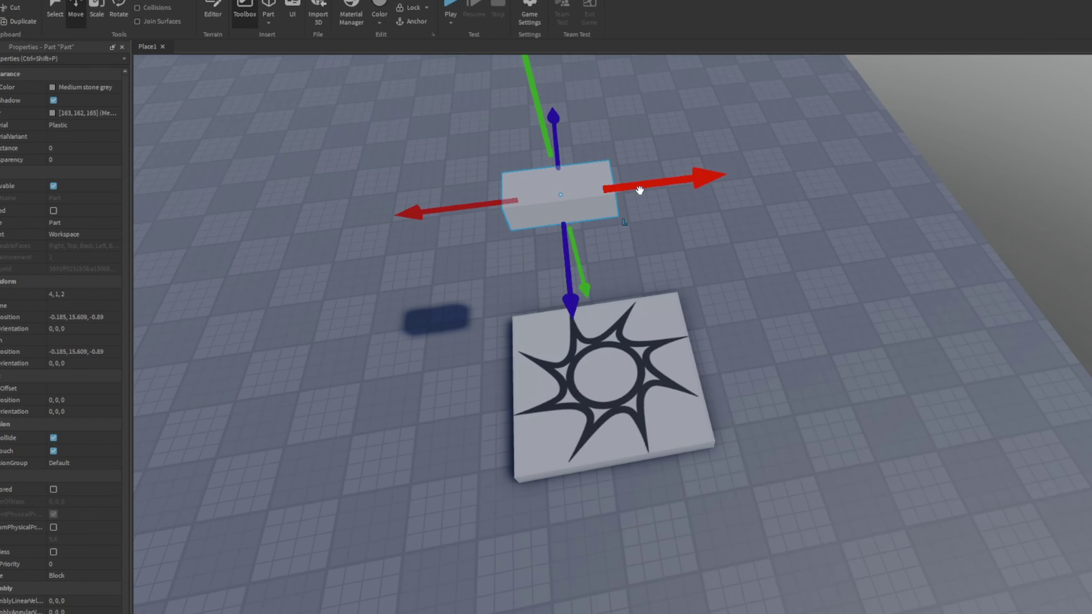
- Set the new part's transparency to 1, rename it LobbyPart, anchor it, and disable its collision
click(64, 160)
text(1)
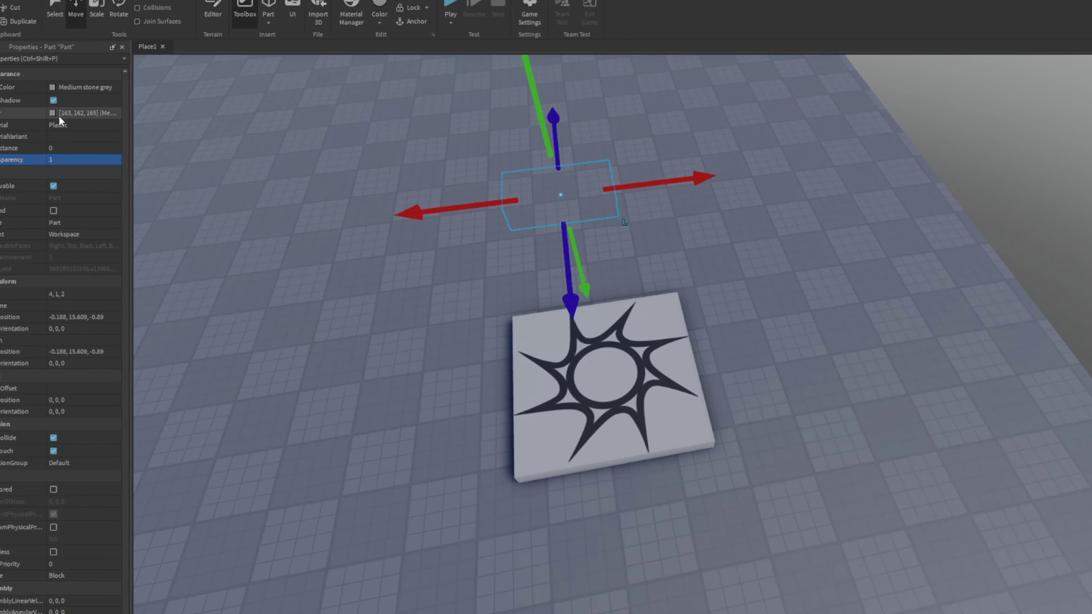
click(70, 223)
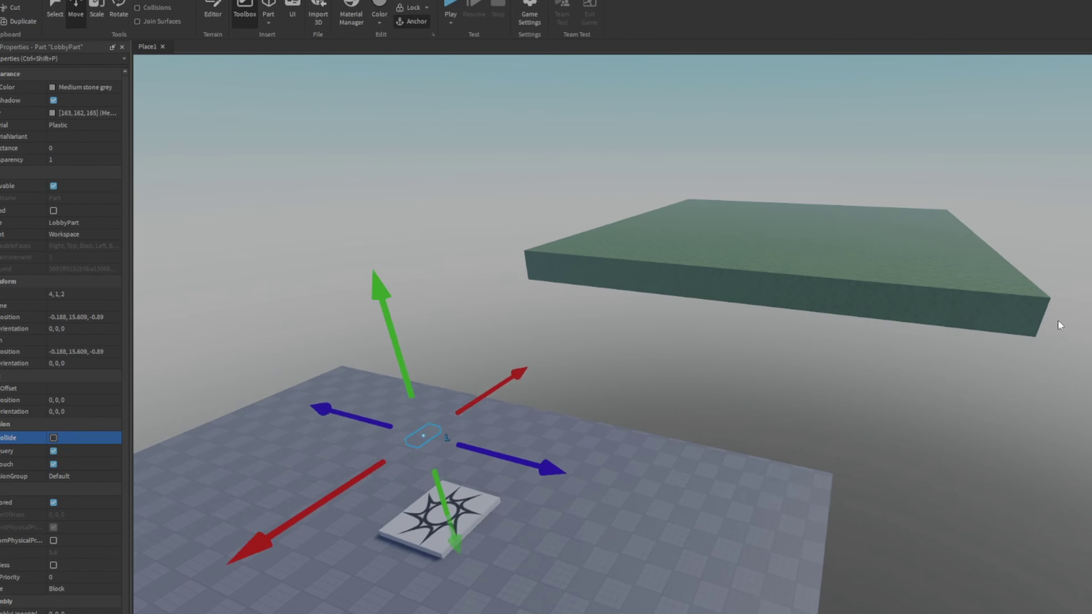
click(1059, 317)
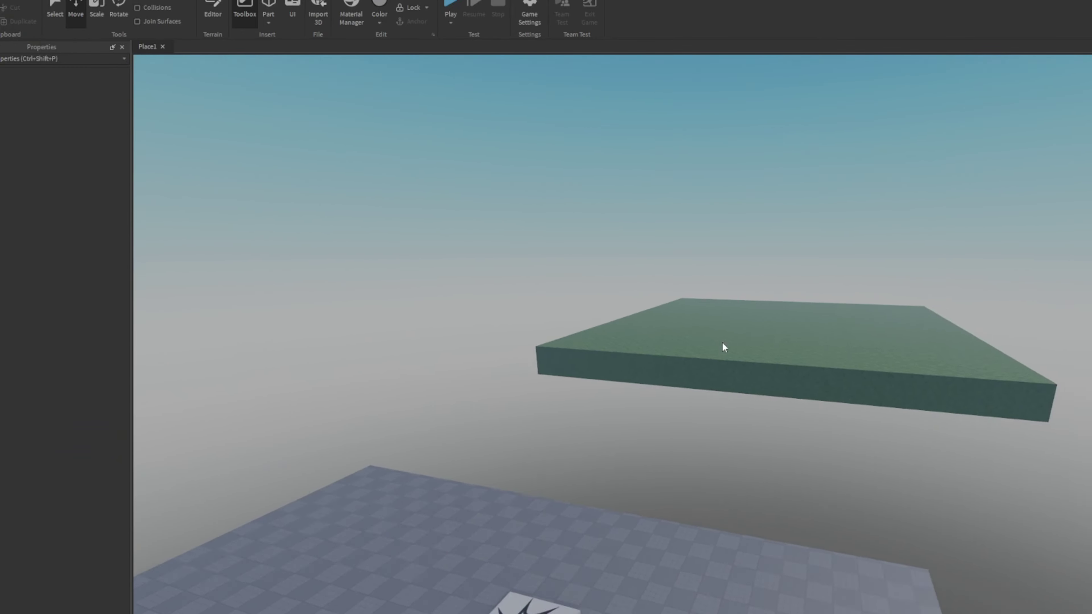
- Search the Toolbox models for "bandit npc" and place the working bandit npc on the grass platform, accepting its included scripts
key(w)
right_drag(723, 343, 706, 365)
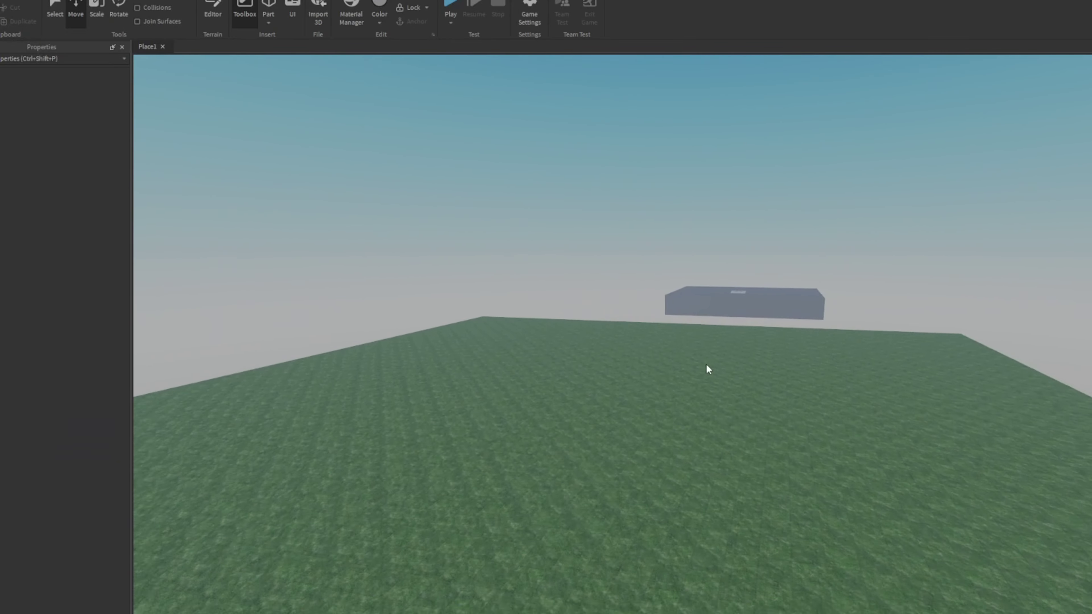
key(a)
key(w)
key(d)
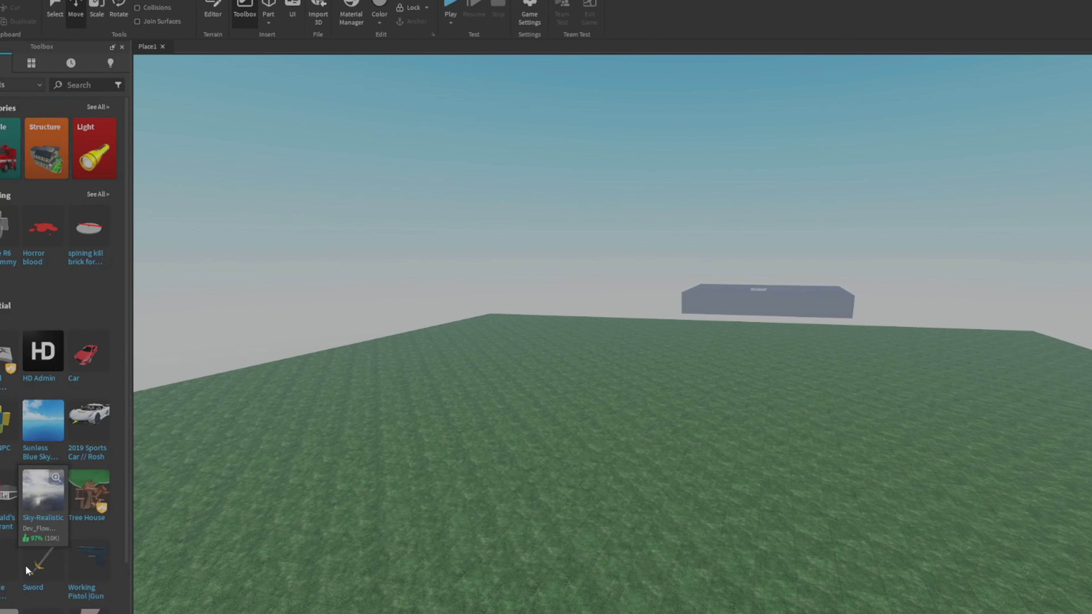
click(48, 569)
click(69, 81)
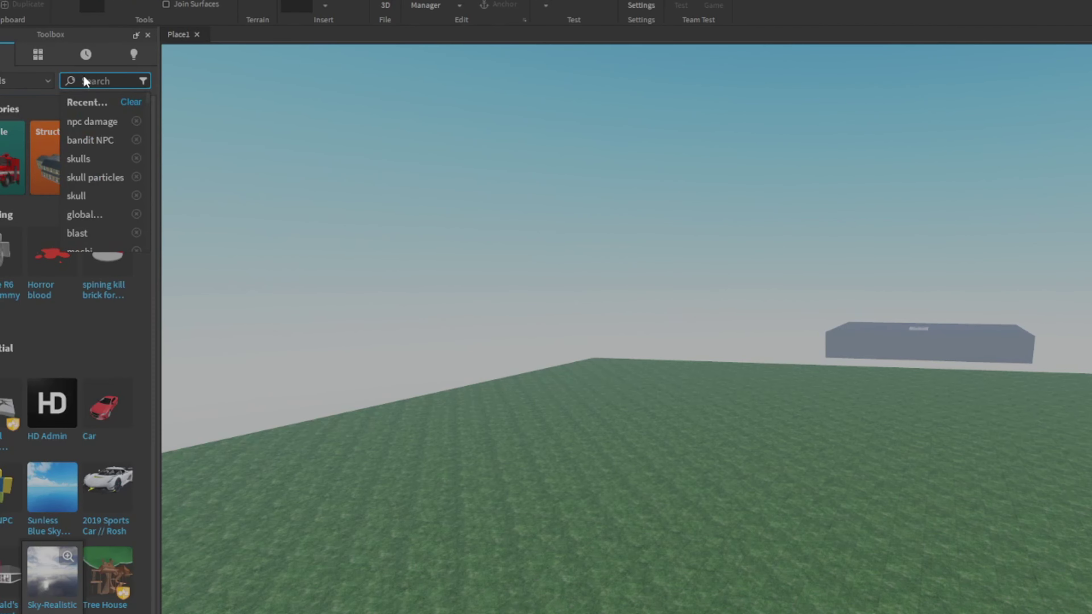
text(babandit npc)
key(Return)
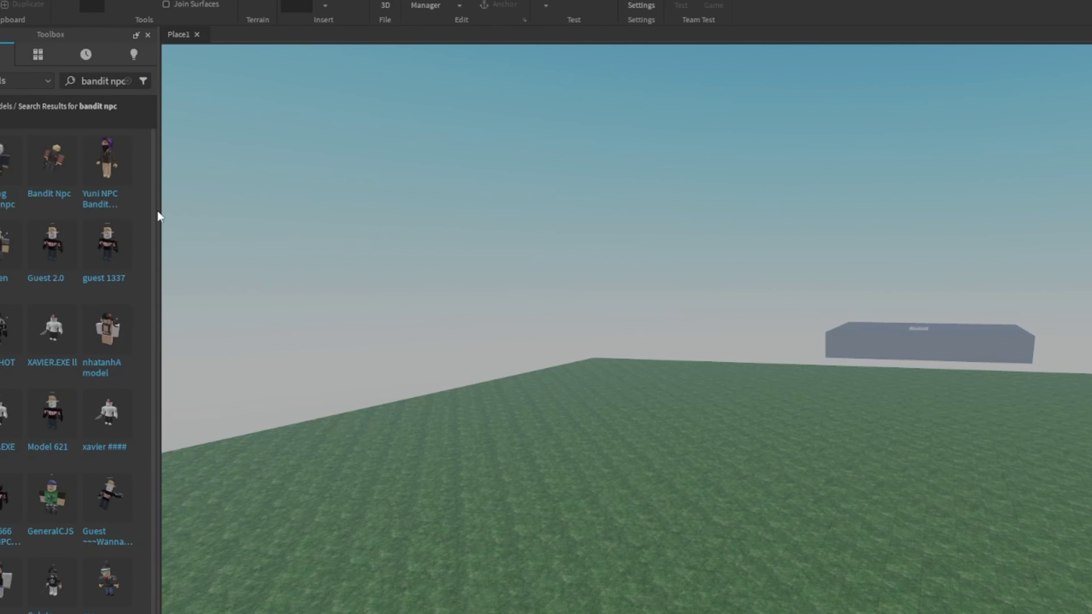
drag(8, 172, 854, 515)
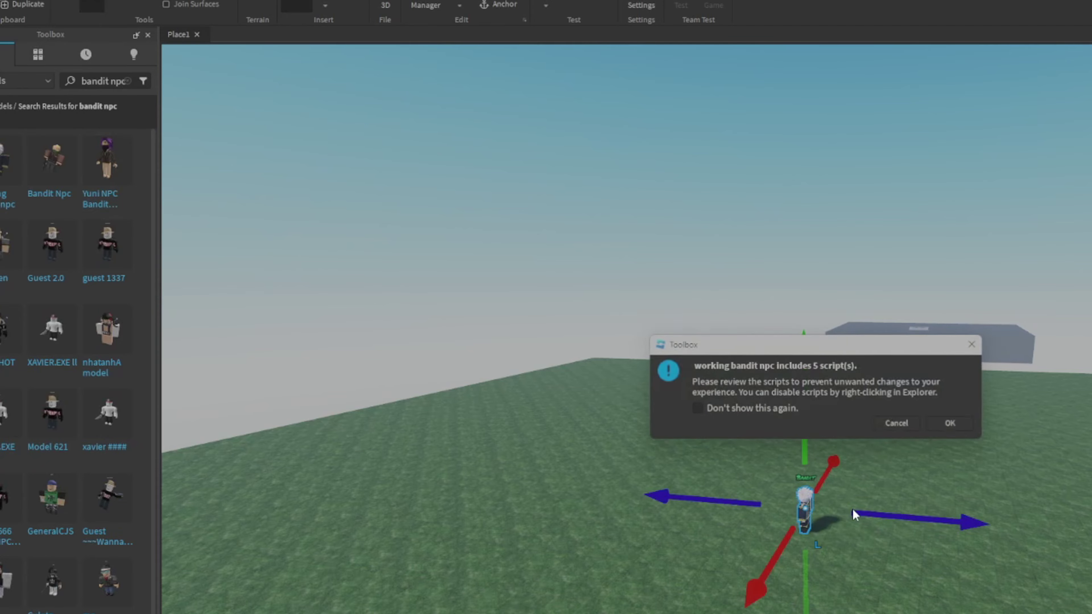
click(952, 423)
scroll(948, 432, up, 5)
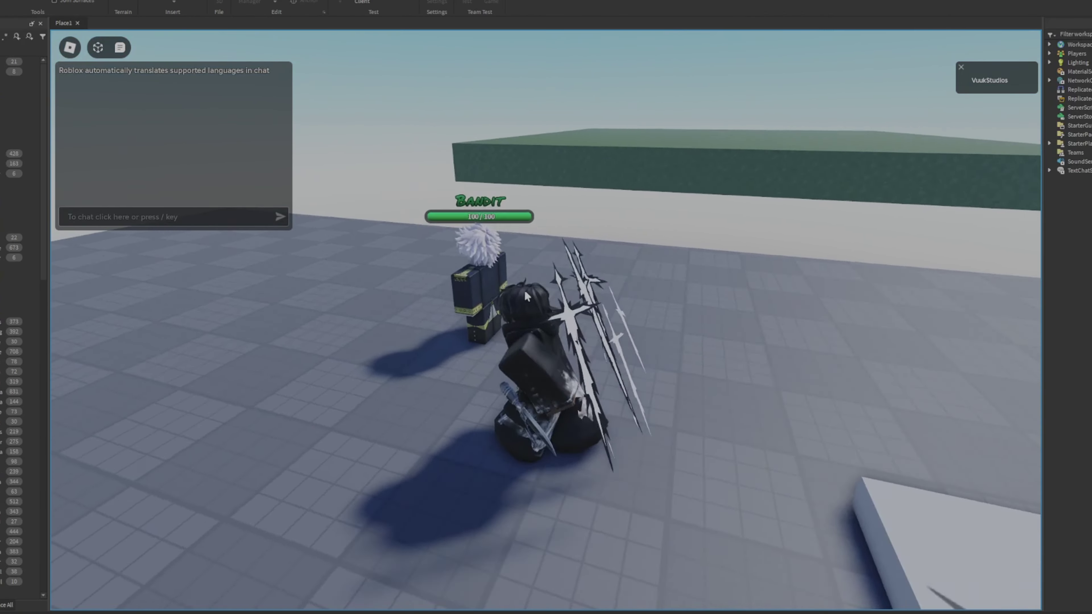
- Playtest the bandit NPC by walking around it on the spawn platform, and stop the test
key(a)
key(d)
key(a)
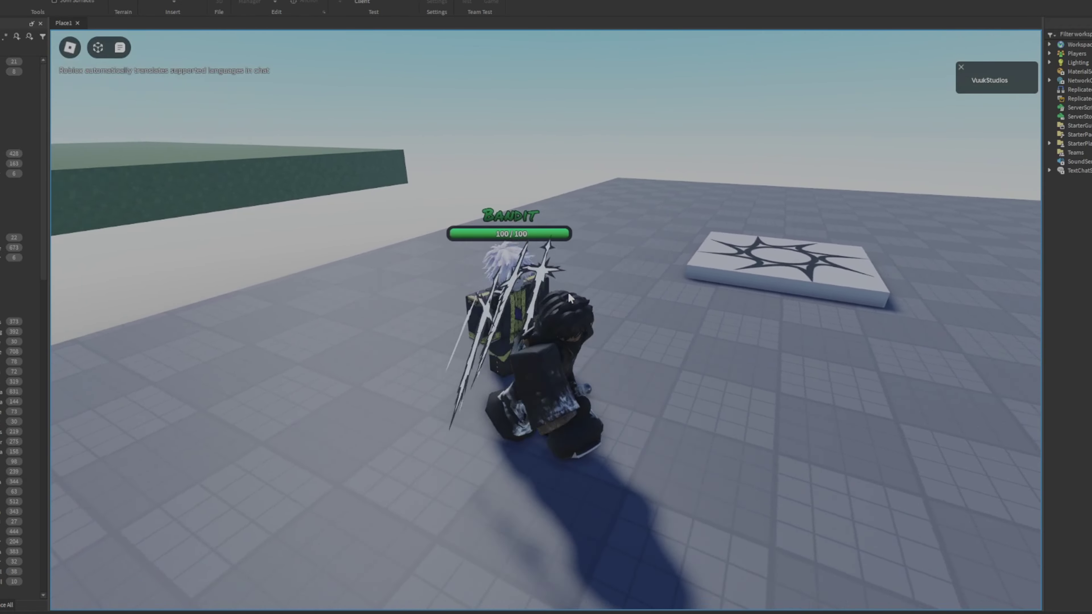
key(d)
scroll(568, 298, down, 3)
right_drag(569, 298, 516, 308)
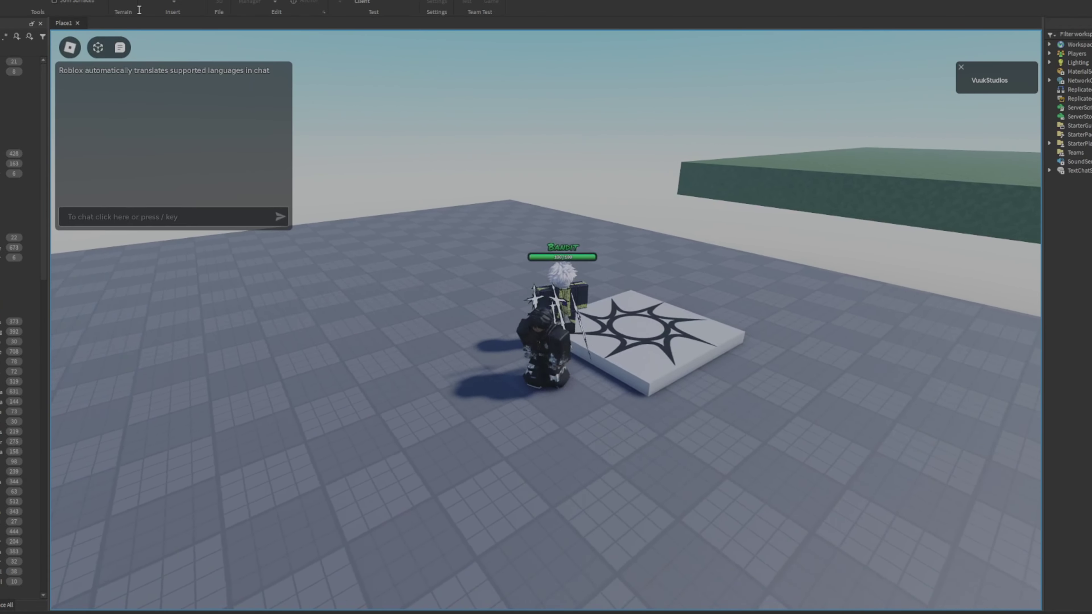
key(a)
click(407, 2)
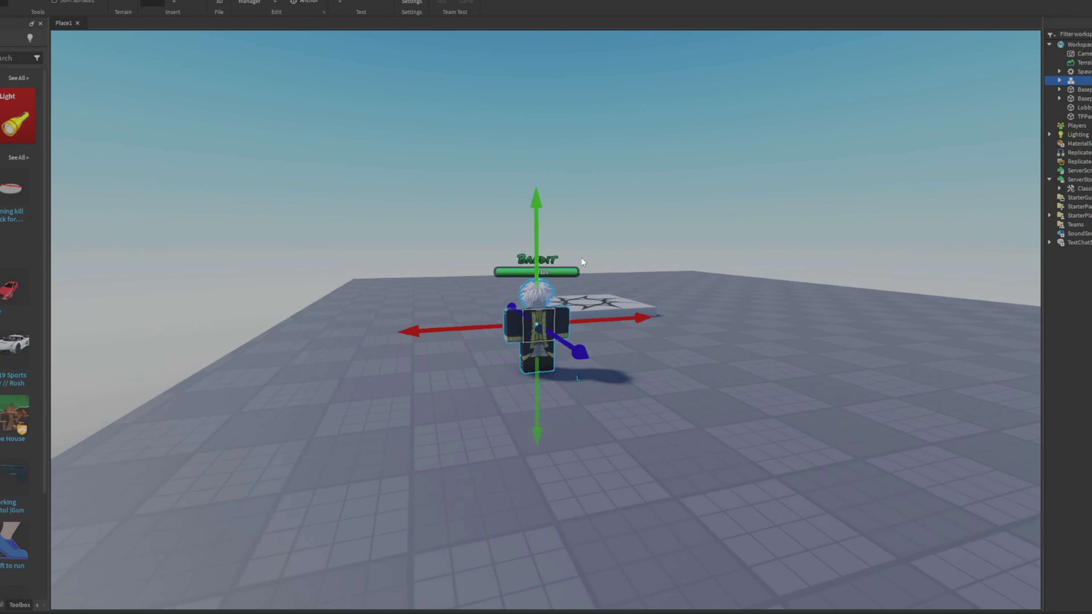
- Rename the NPC model Bandit and delete the Respawn script inside it
scroll(582, 258, up, 4)
click(1058, 81)
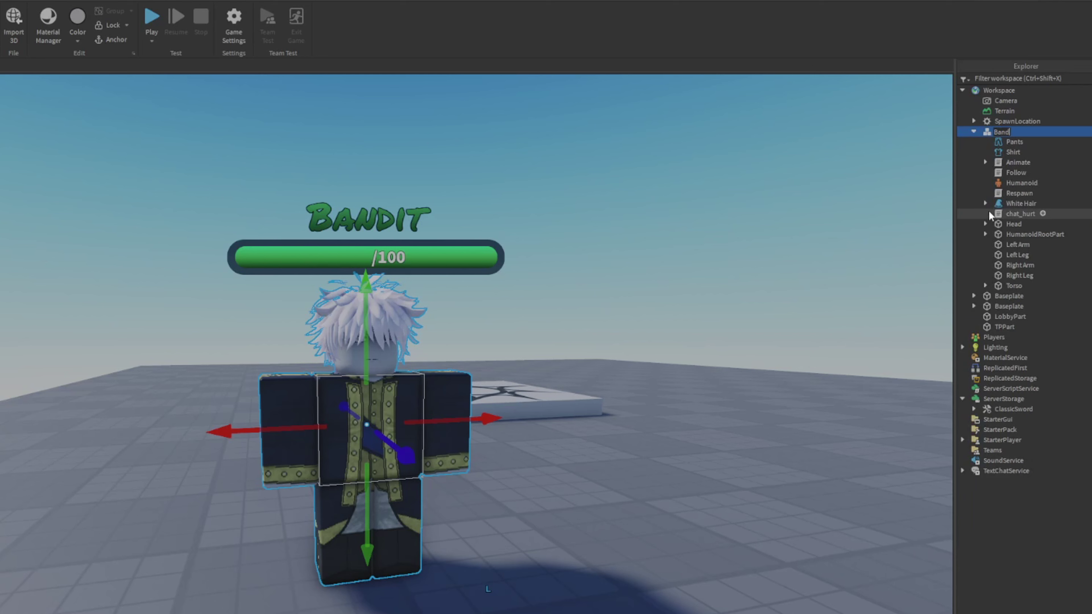
click(1012, 194)
key(Delete)
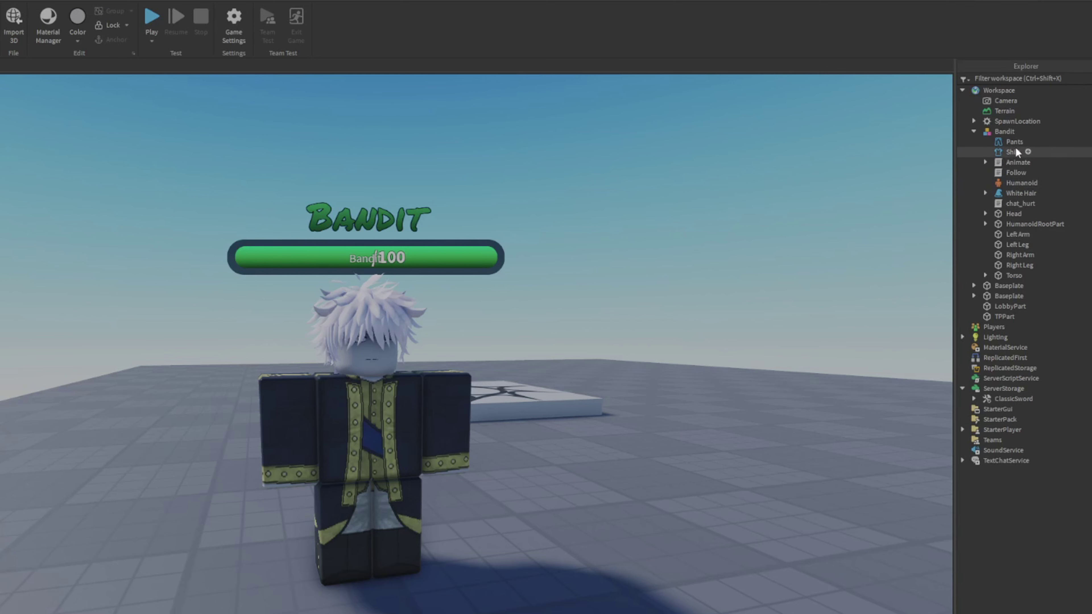
- Add a new script to the Bandit model and clear its default code
click(1023, 132)
click(982, 184)
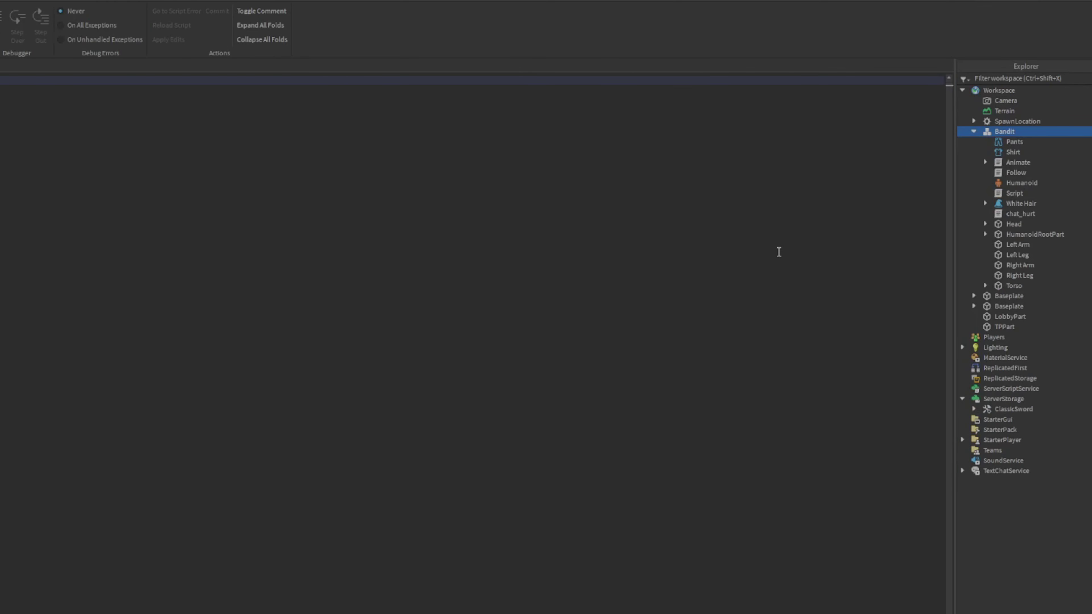
key(ctrl+a)
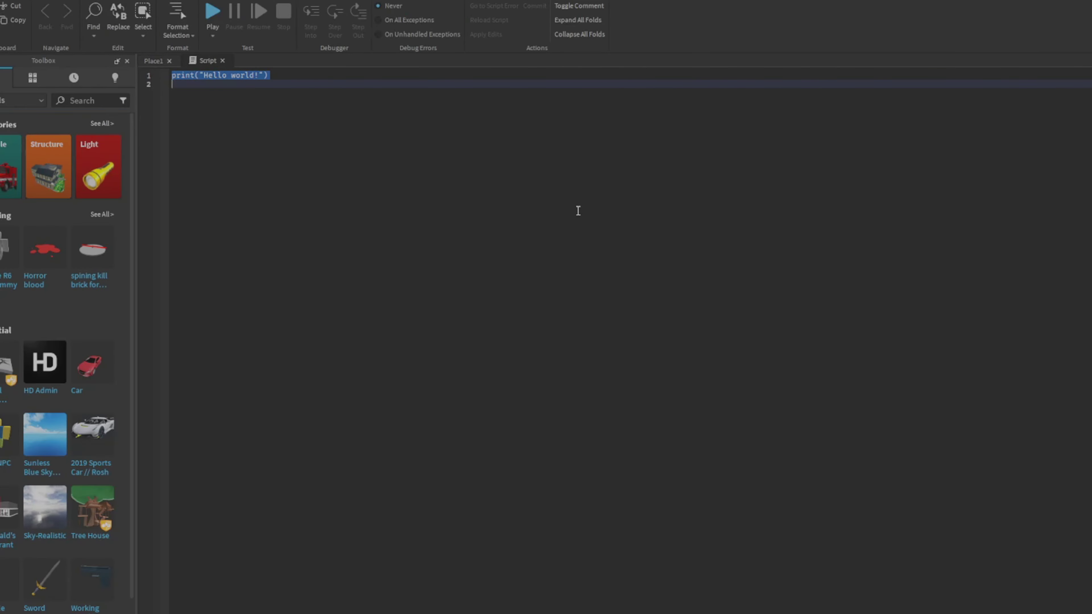
key(BackSpace)
key(Return)
key(Return)
- Connect the Touched event of script.Parent.Torso to a function that takes the parameter hit
text(script.)
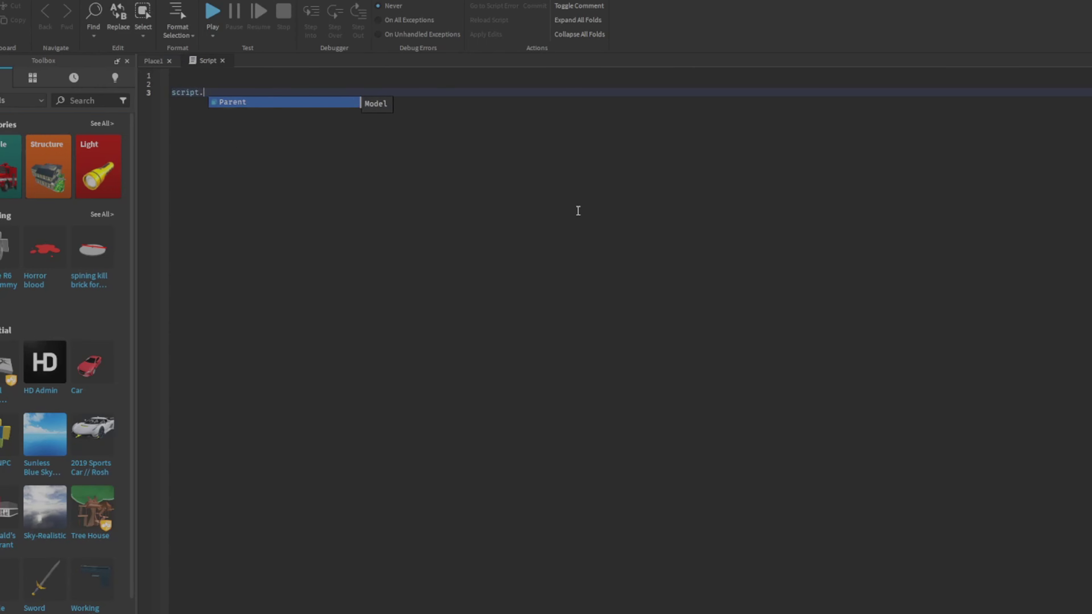
text(Parent.to)
text(.Touched:C)
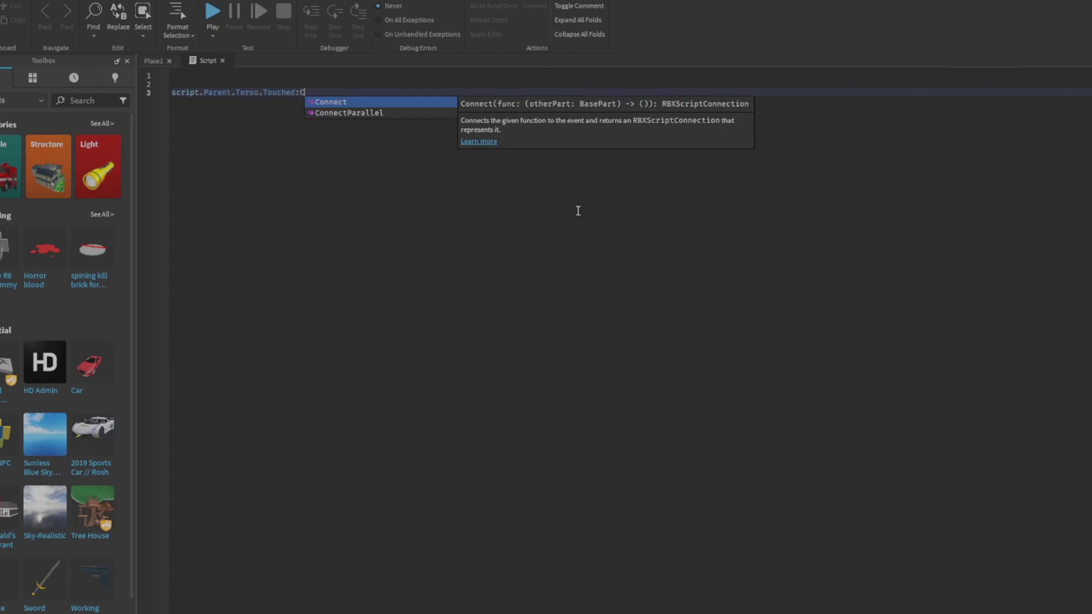
text(onnect(function(hti)
key(BackSpace)
key(BackSpace)
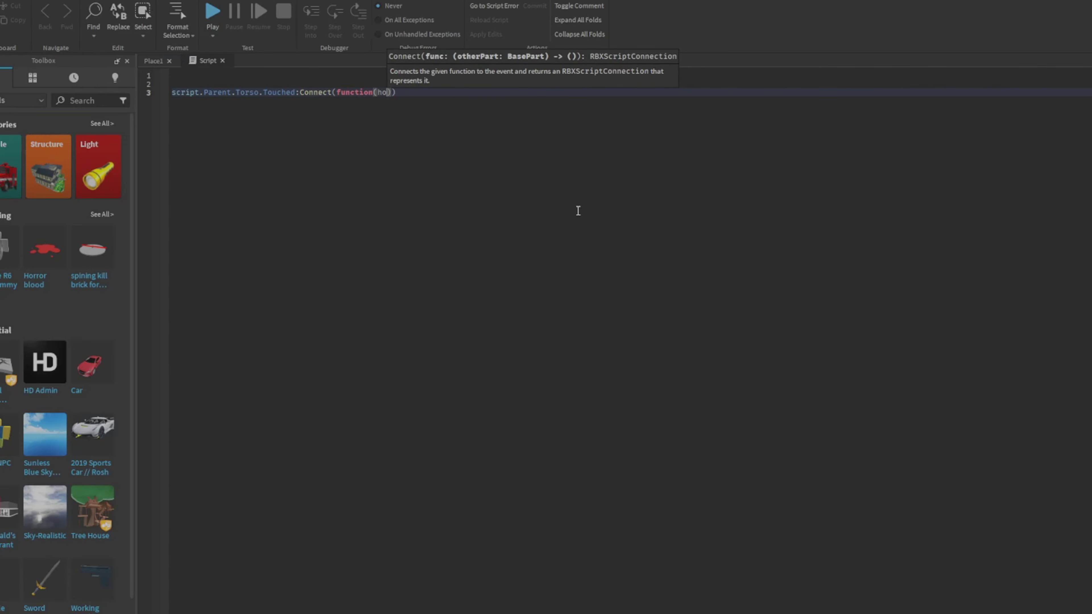
text(it)
key(Right)
key(Right)
key(Return)
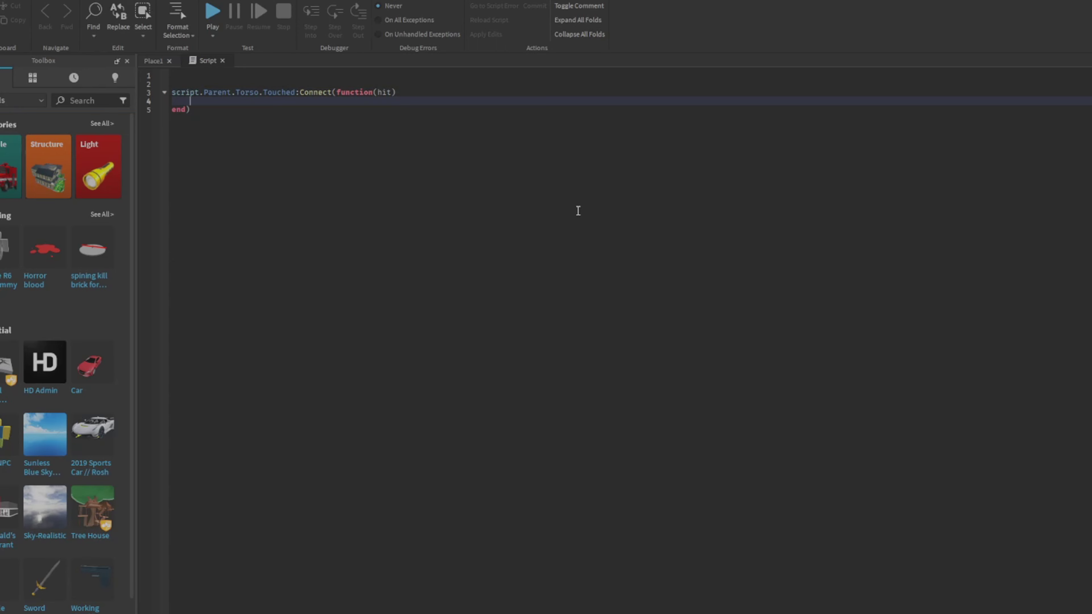
- Inside the function, add an if block that checks hit.Parent:FindFirstChild("Humanoid")
text(if hit.Parent:f1)
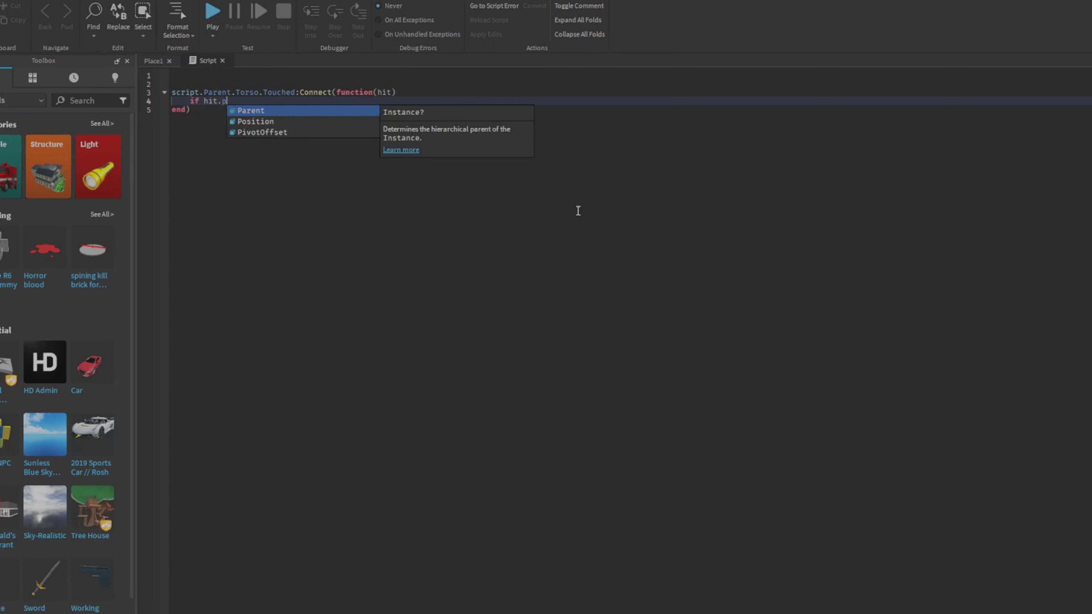
key(Tab)
text(')
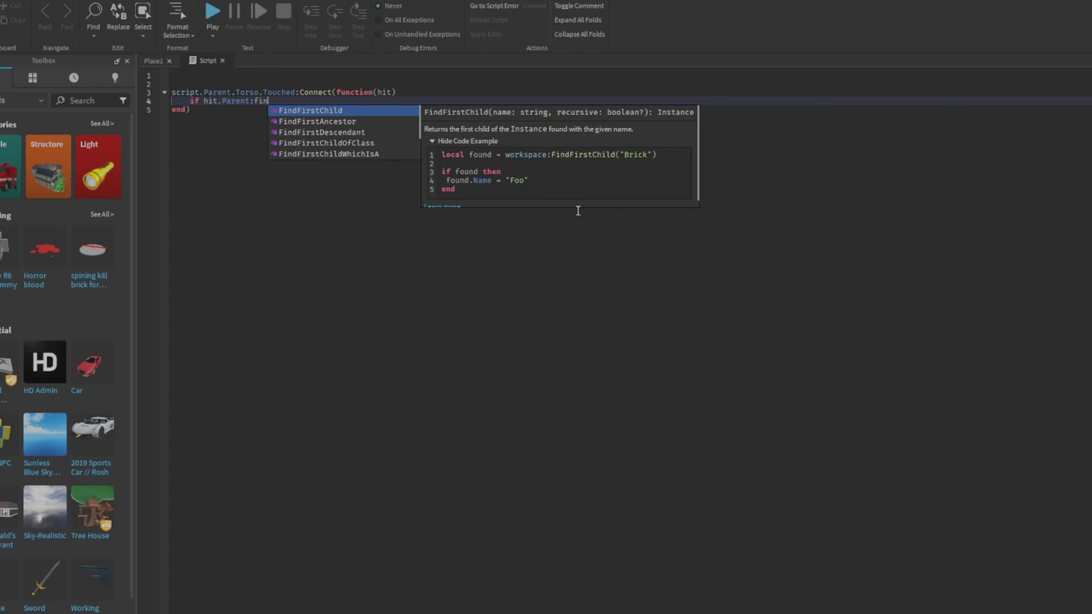
key(Tab)
text(("Humanoid"))
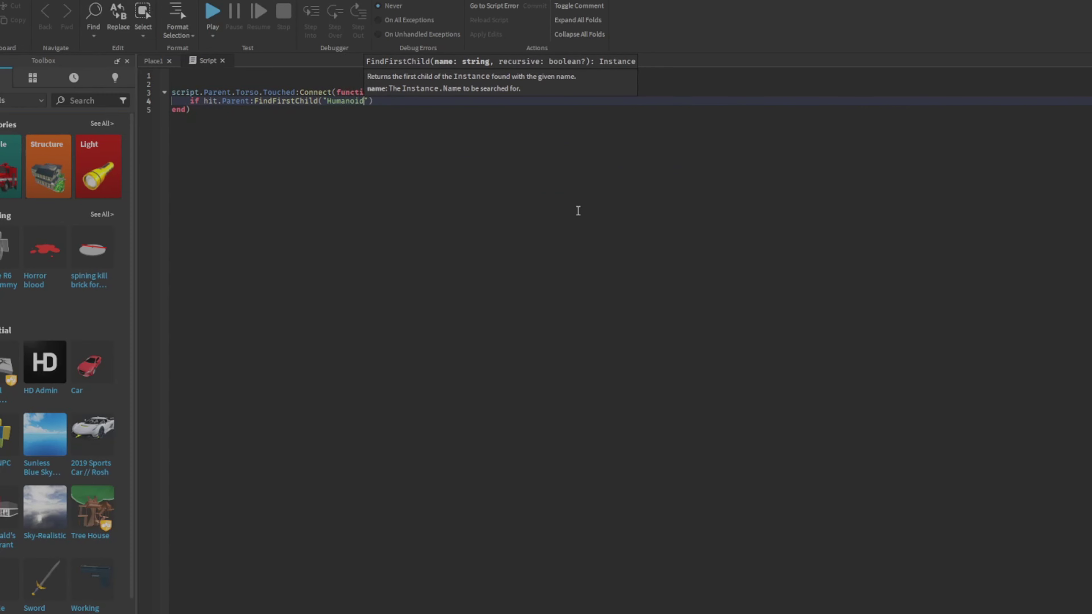
text( then)
key(Return)
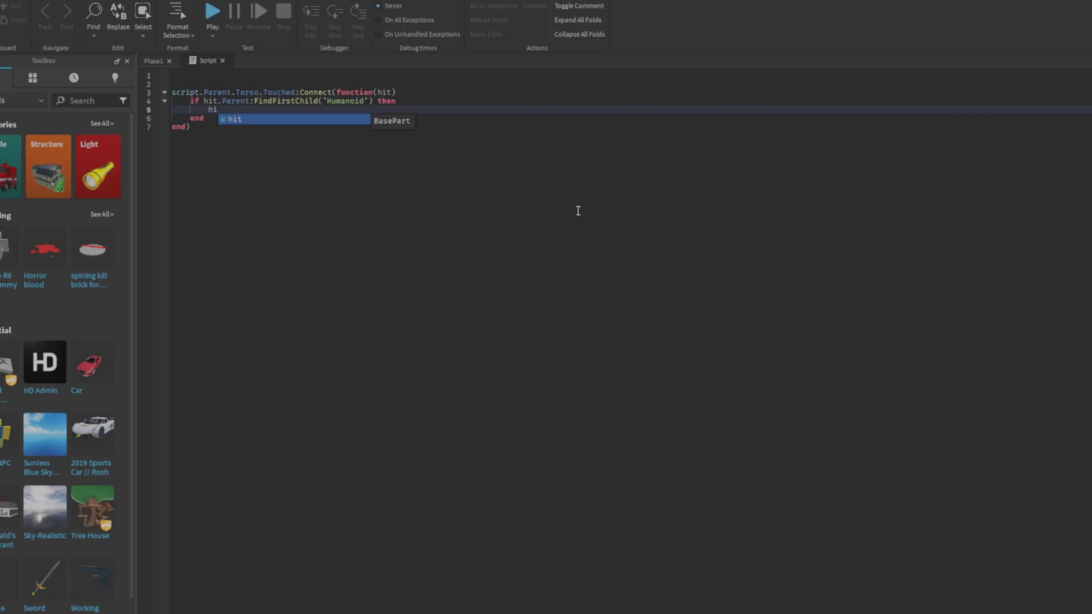
- Inside the if block, write hit.Parent:FindFirstChild("Humanoid"):TakeDamage(5) to damage the touching character
key(Escape)
click(208, 100)
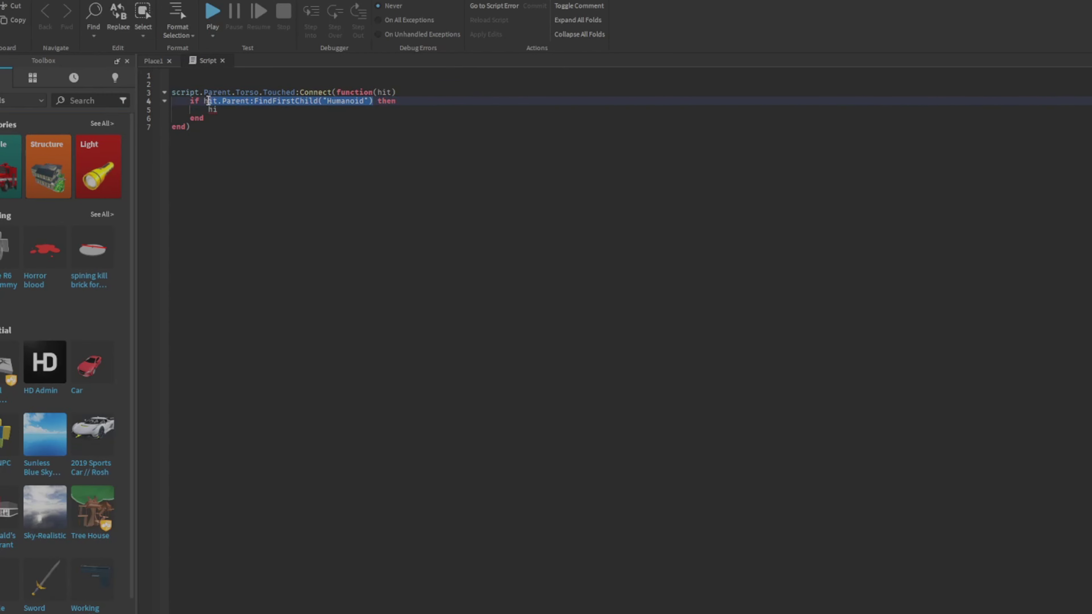
double_click(213, 109)
text(it.Parent:FindFirstChild("Humanoid"))
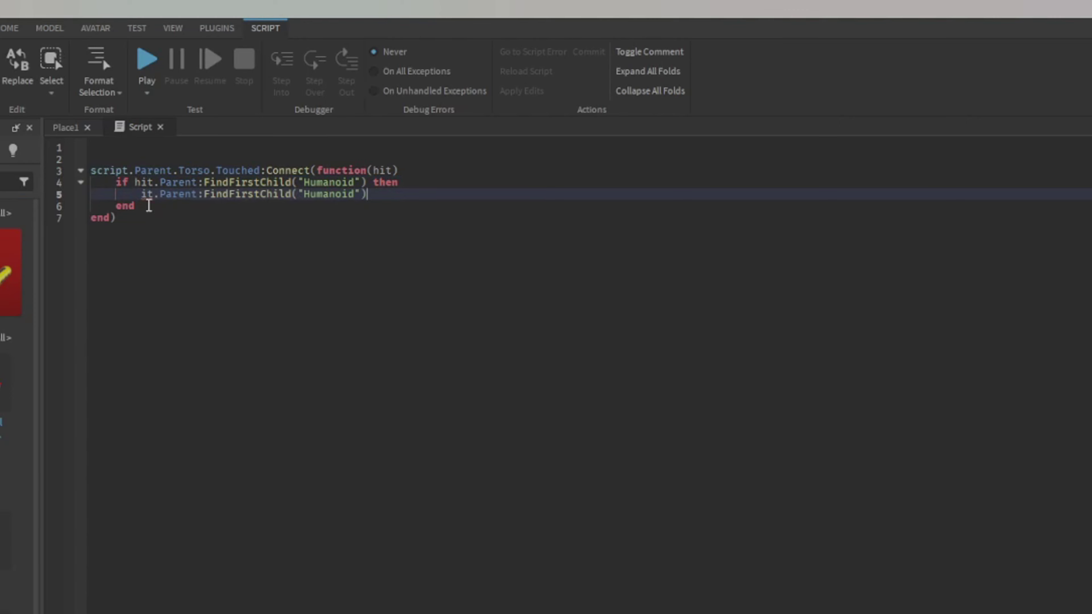
text(h)
click(404, 191)
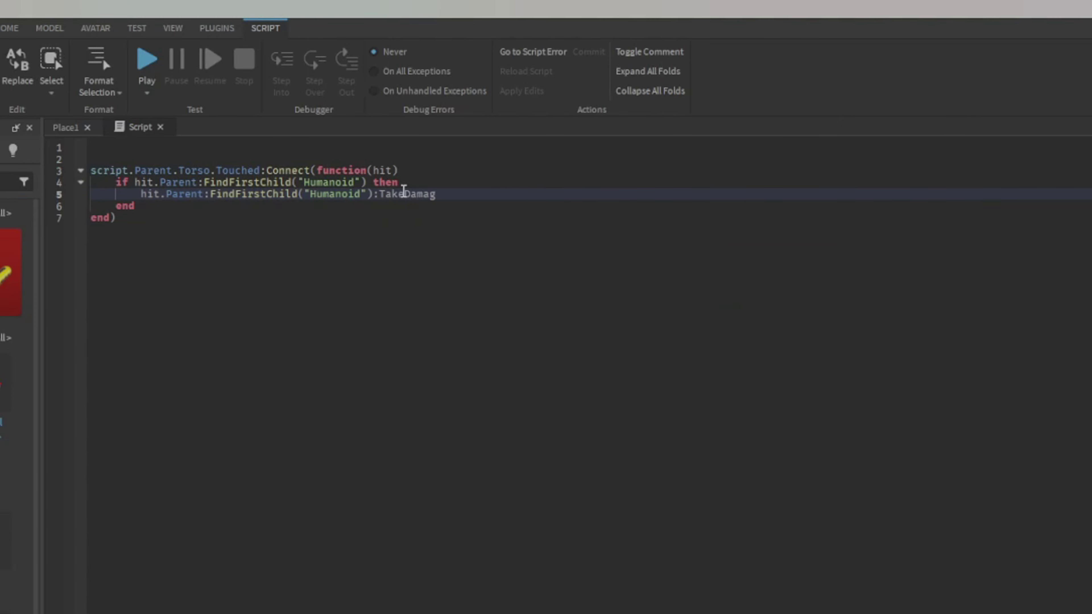
- Declare local debounce = false above the Touched handler and make the handler return when debounce == true
click(146, 157)
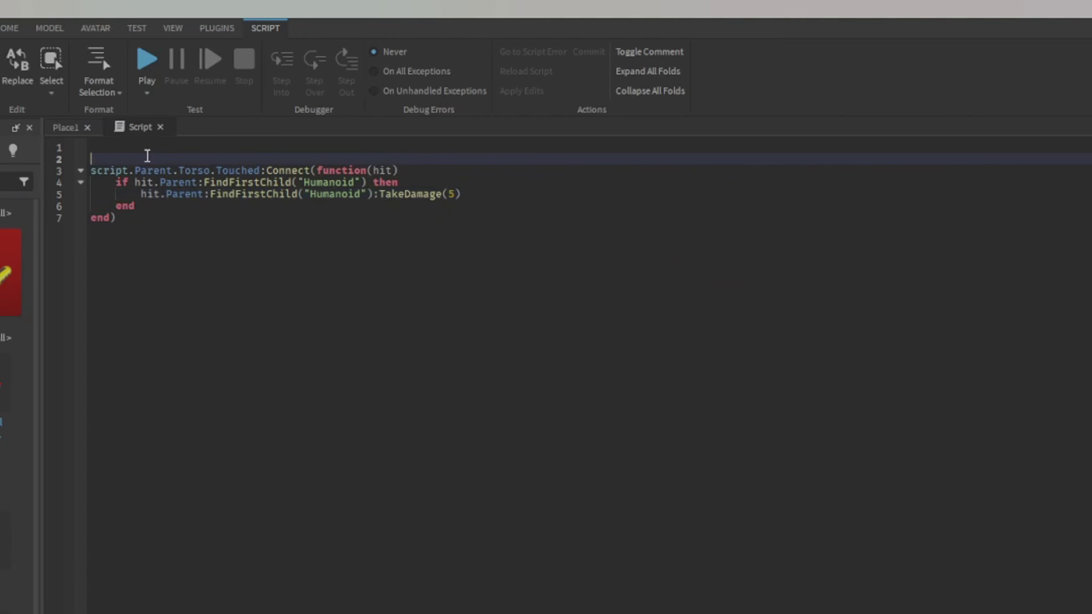
text(local debounce = false)
click(425, 170)
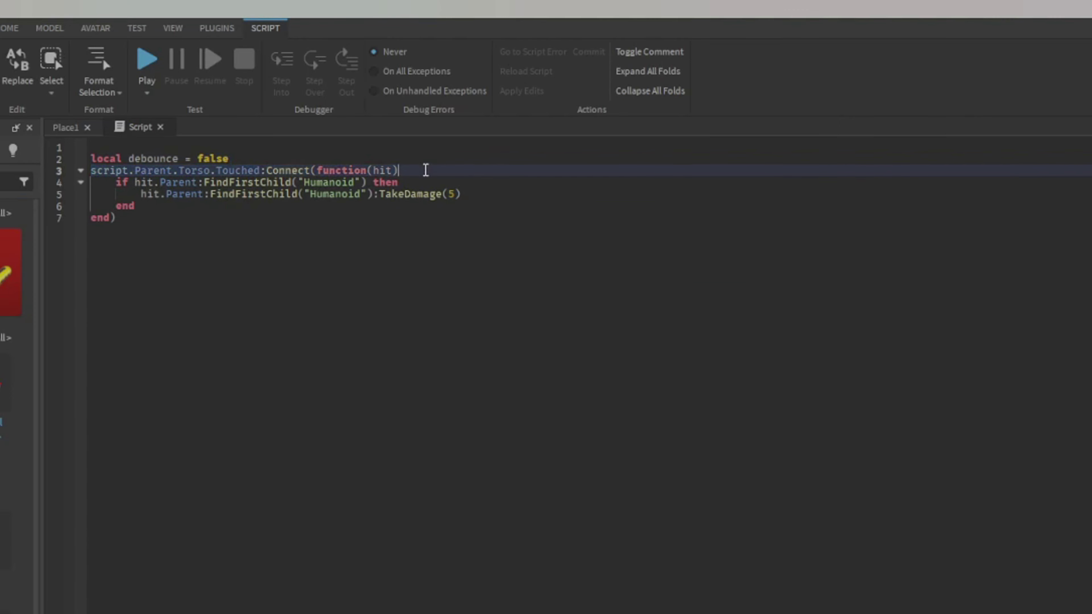
key(Right)
key(Return)
key(Up)
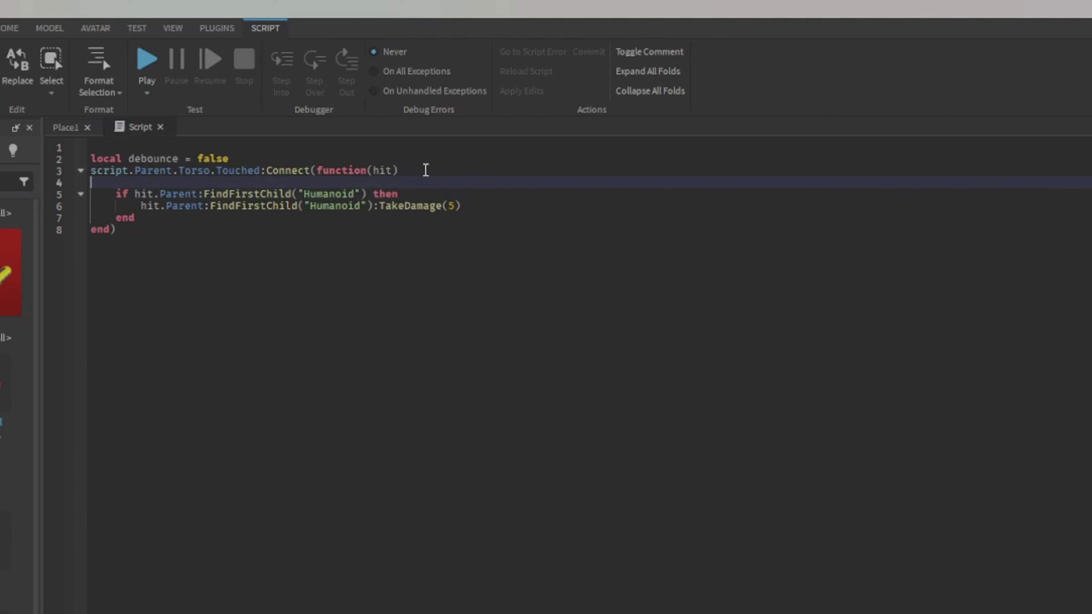
text(if debounce =)
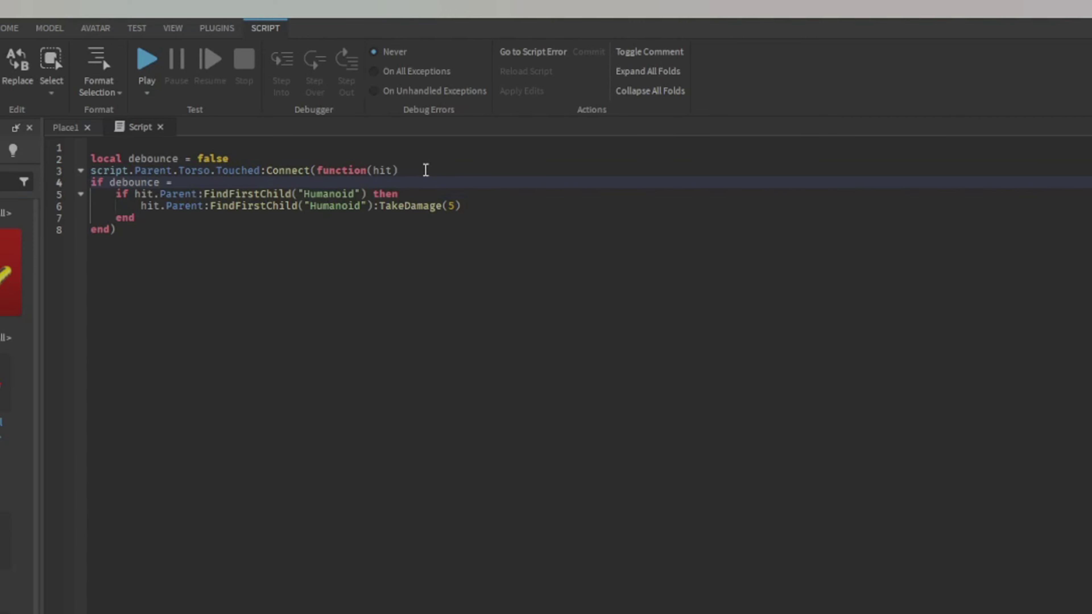
text(= true then return end)
key(Return)
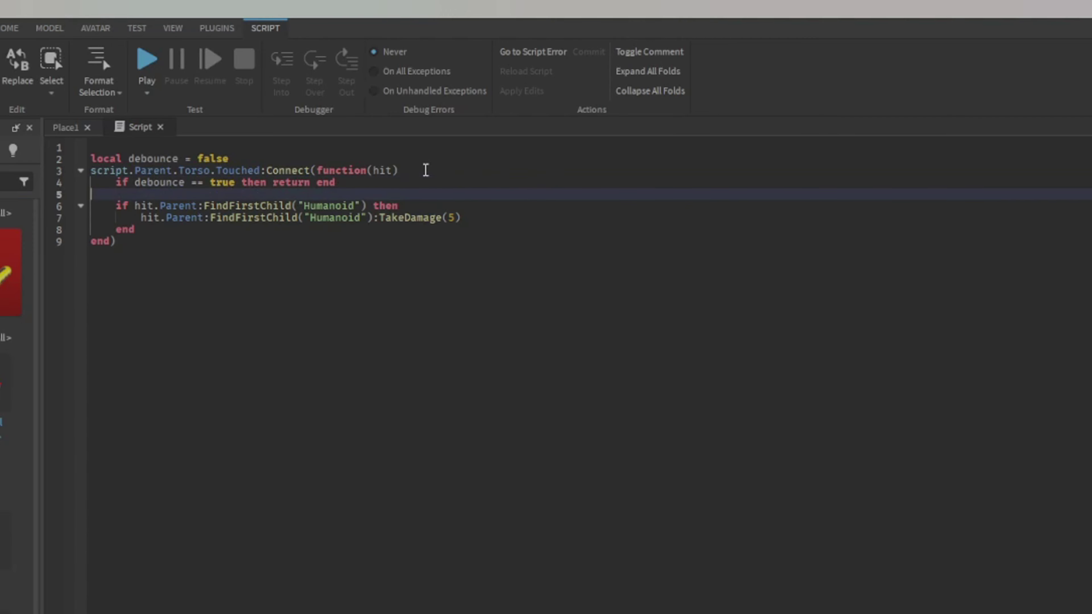
- Set debounce = true before the Humanoid check, and add task.wait(.5) and a debounce reassignment after it
text(debounce = true)
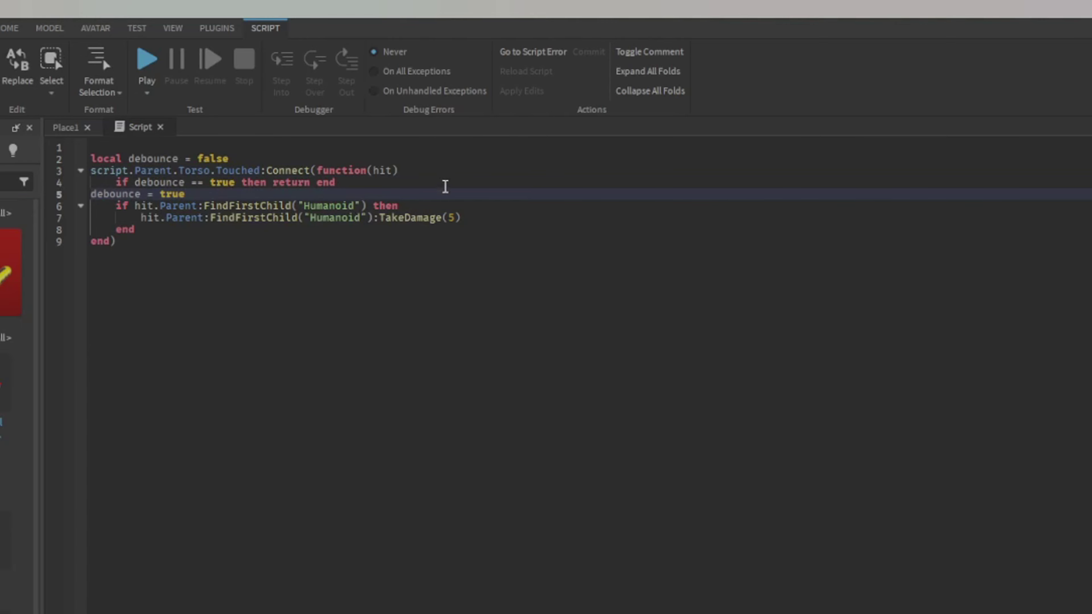
click(454, 230)
key(Return)
text(task.wait(.5))
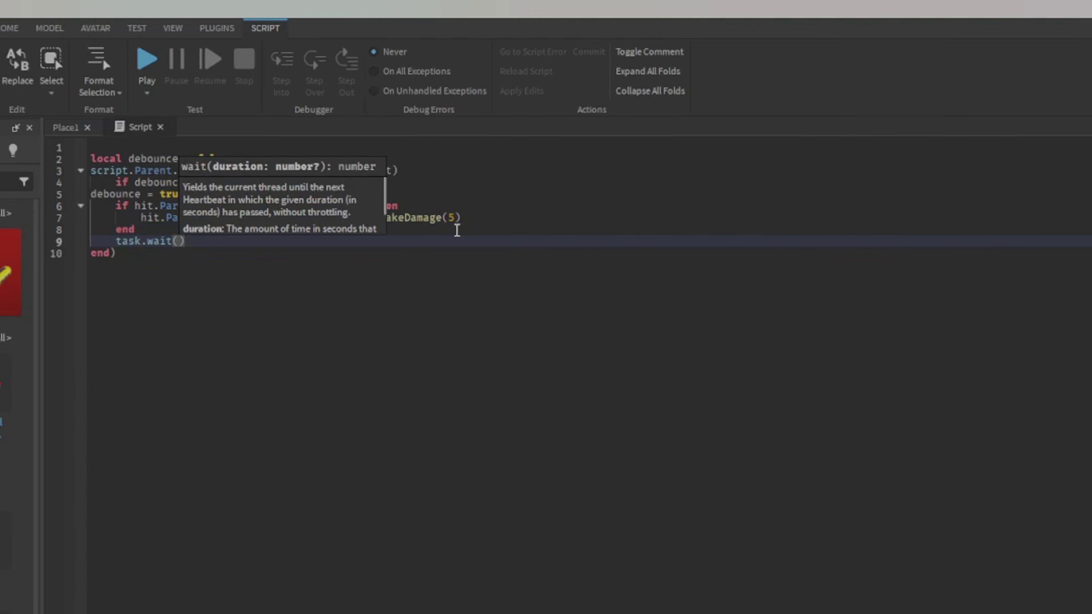
key(Return)
text(debounce =)
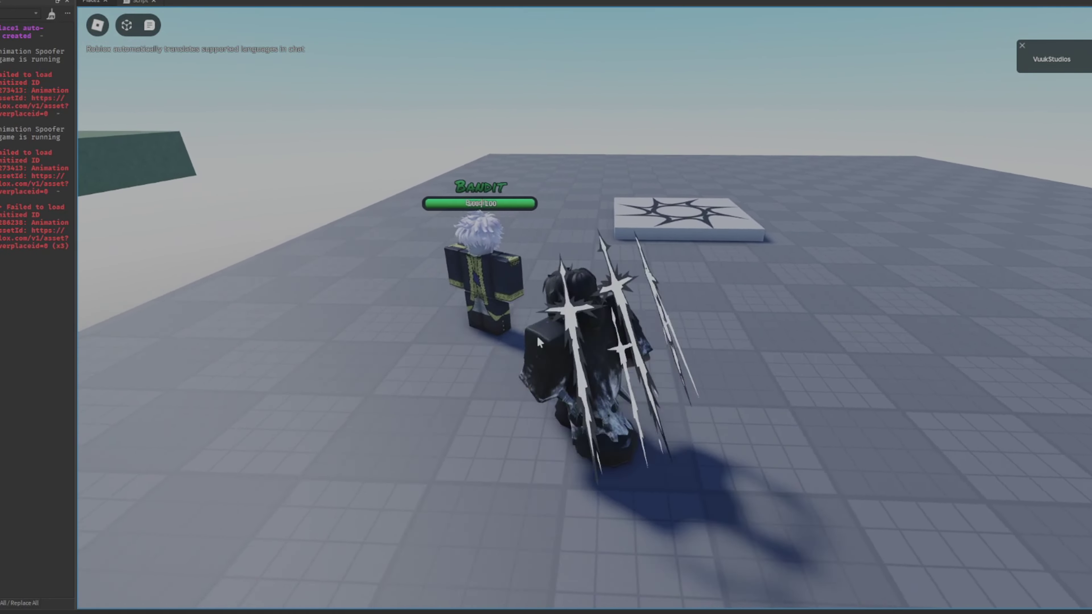
- Playtest the bandit's touch damage by walking the character into it and checking the character's Humanoid properties
key(w)
right_drag(538, 337, 538, 337)
key(a)
key(d)
key(s)
key(w)
right_drag(841, 161, 758, 178)
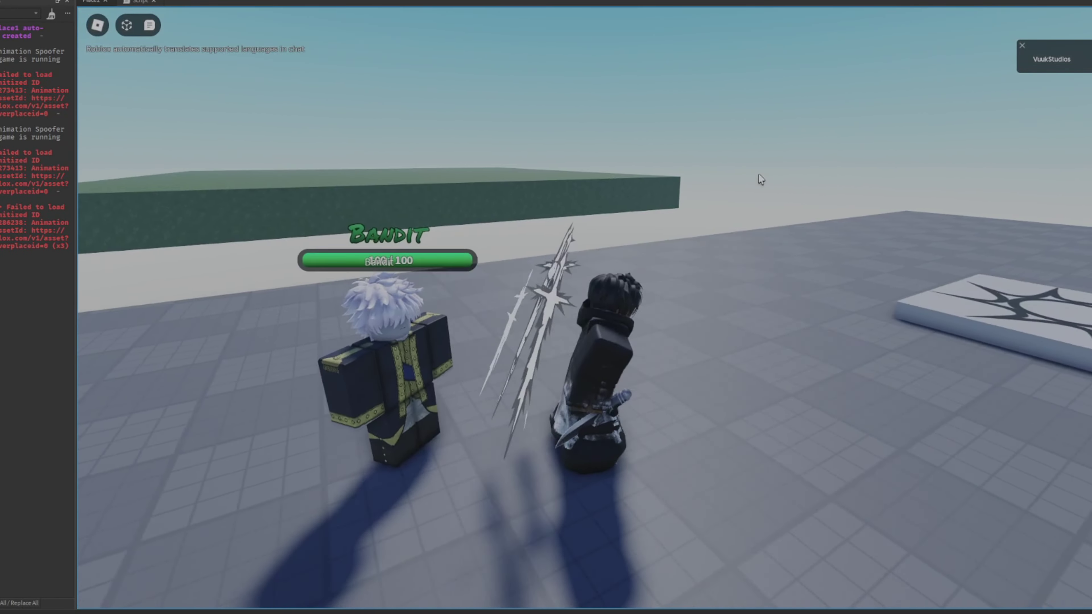
key(d)
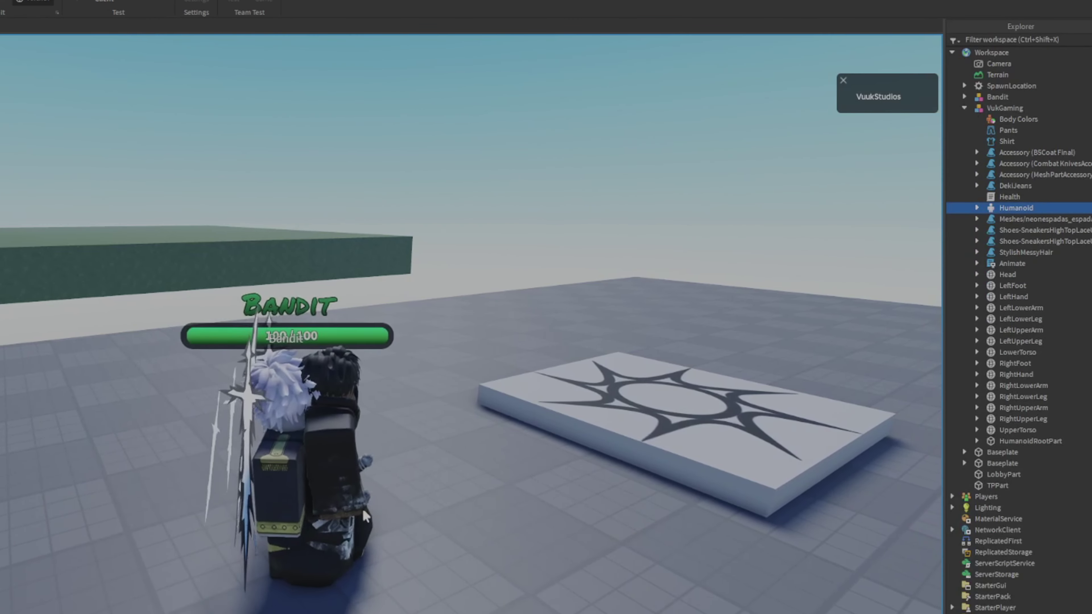
key(s)
right_drag(364, 511, 300, 534)
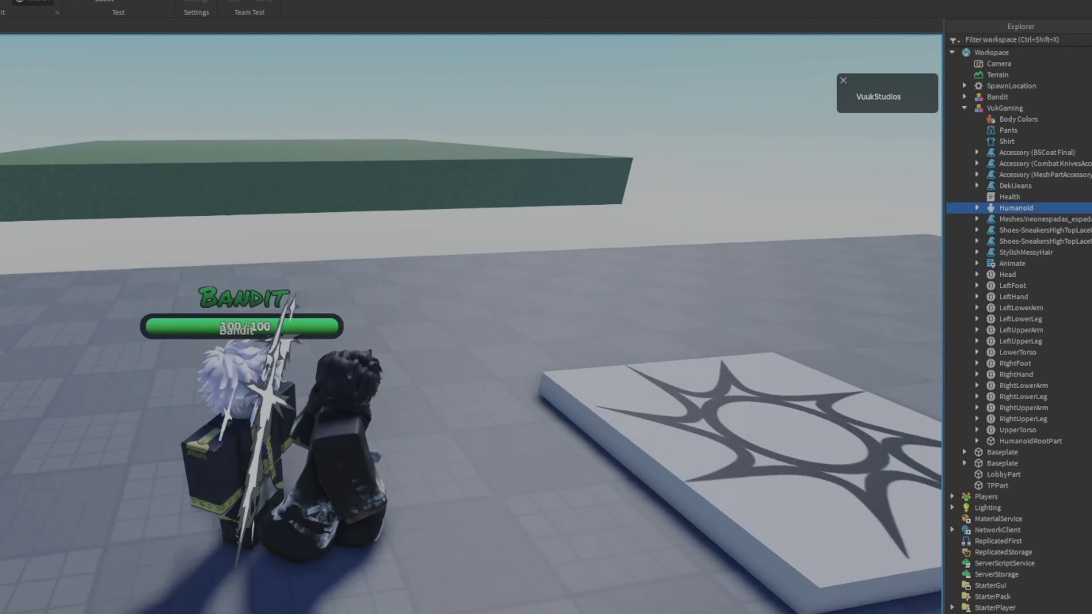
key(a)
mouse_move(383, 453)
right_down()
mouse_move(541, 433)
mouse_move(658, 379)
right_up()
key(w)
key(w)
key(s)
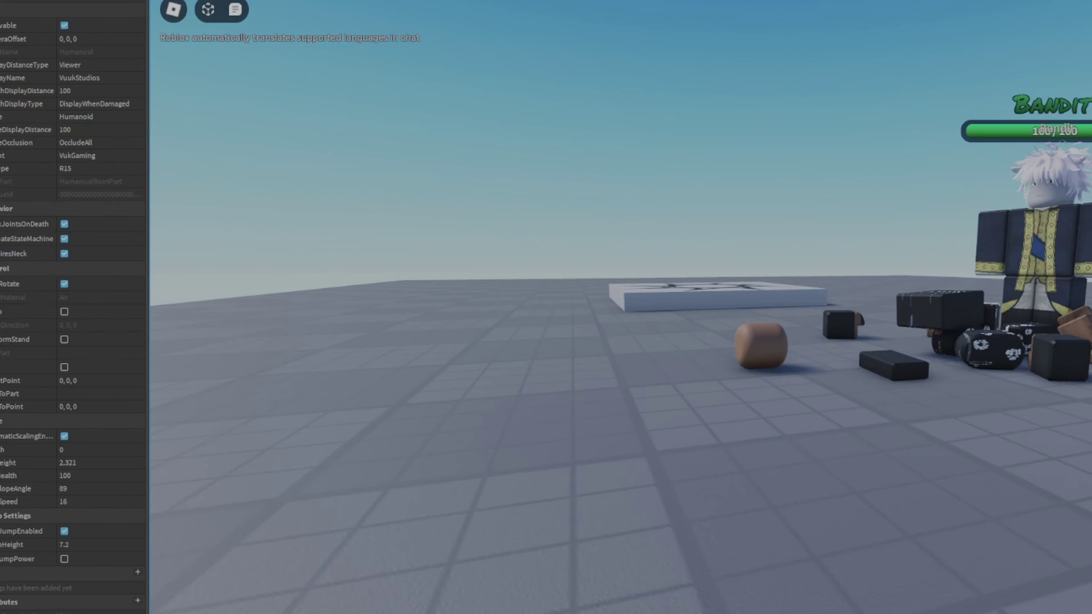
- Stop the playtest and move the Bandit model into ServerStorage
key(shift+F5)
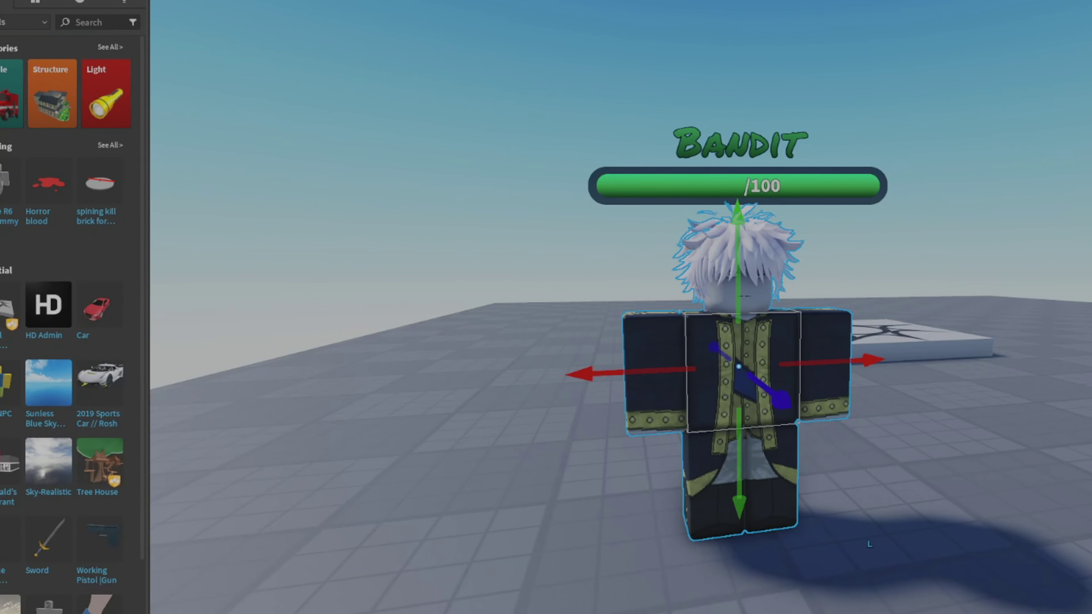
drag(1035, 113, 1056, 207)
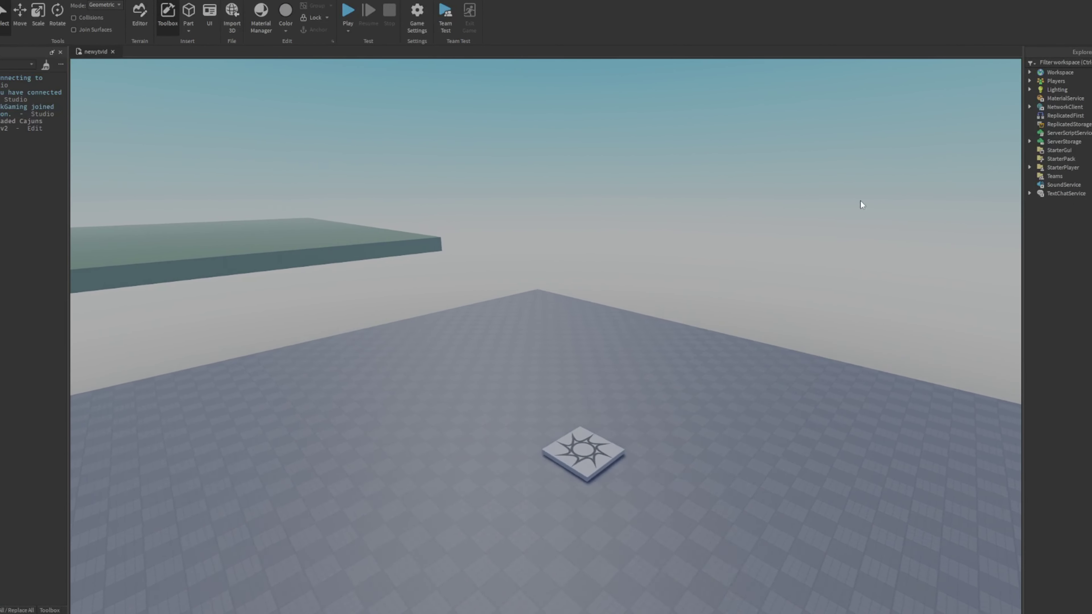
- Add a new script to ServerScriptService
click(1088, 132)
click(1055, 153)
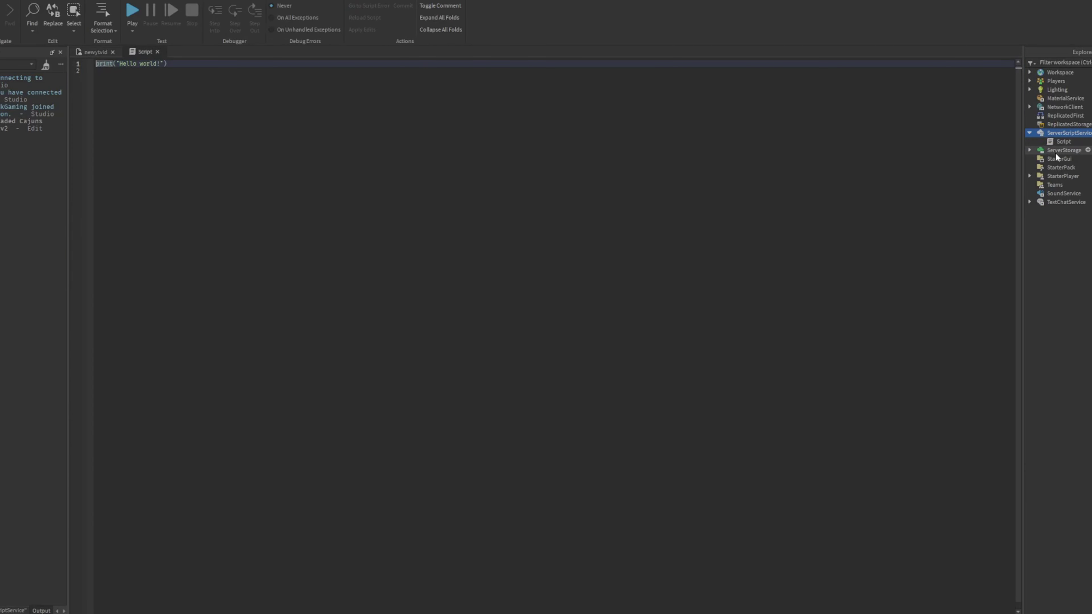
right_click(1056, 154)
click(1049, 236)
key(Tab)
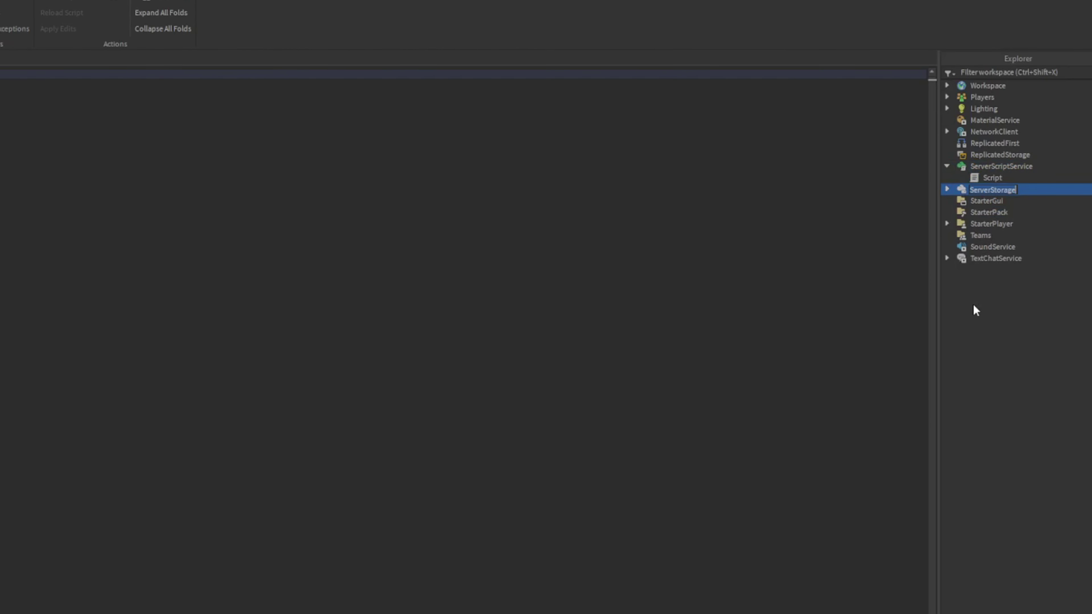
- Rename the new script in ServerScriptService to RoundSystem
click(1057, 142)
right_click(985, 181)
click(978, 300)
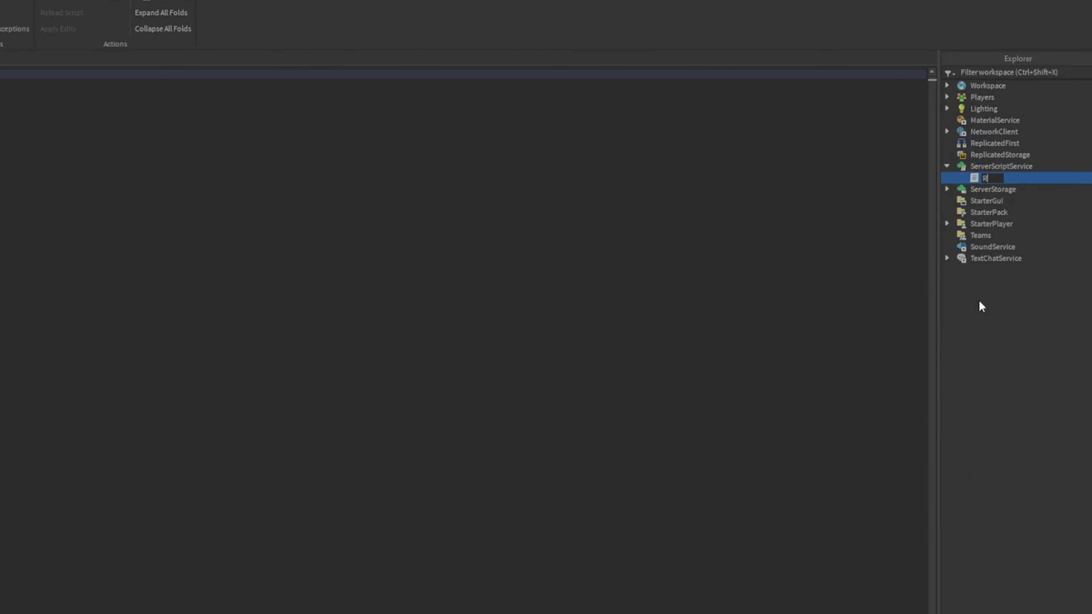
text(RoundSystem)
key(Return)
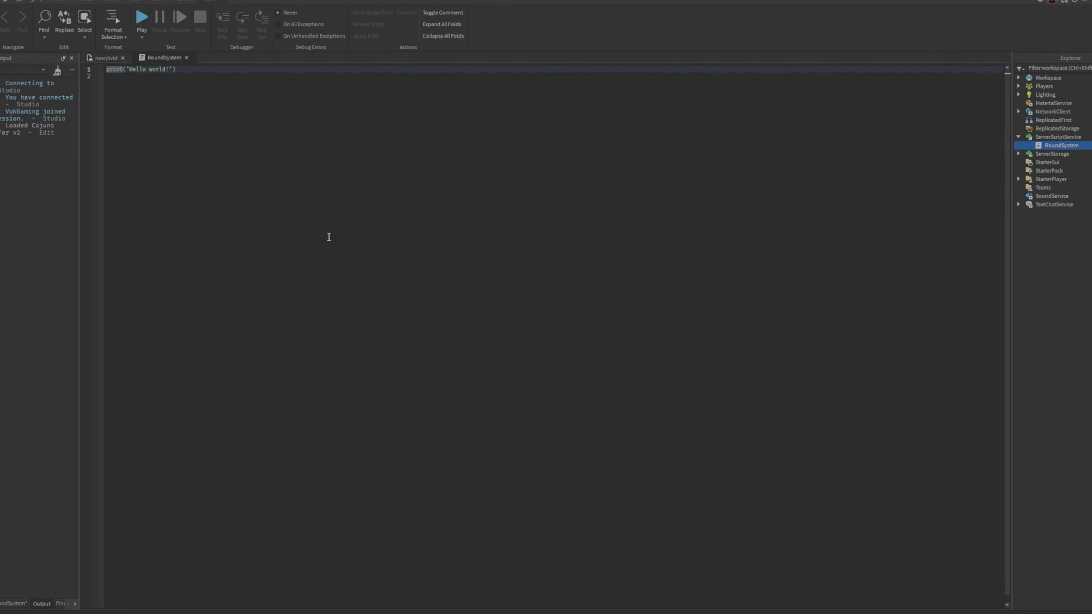